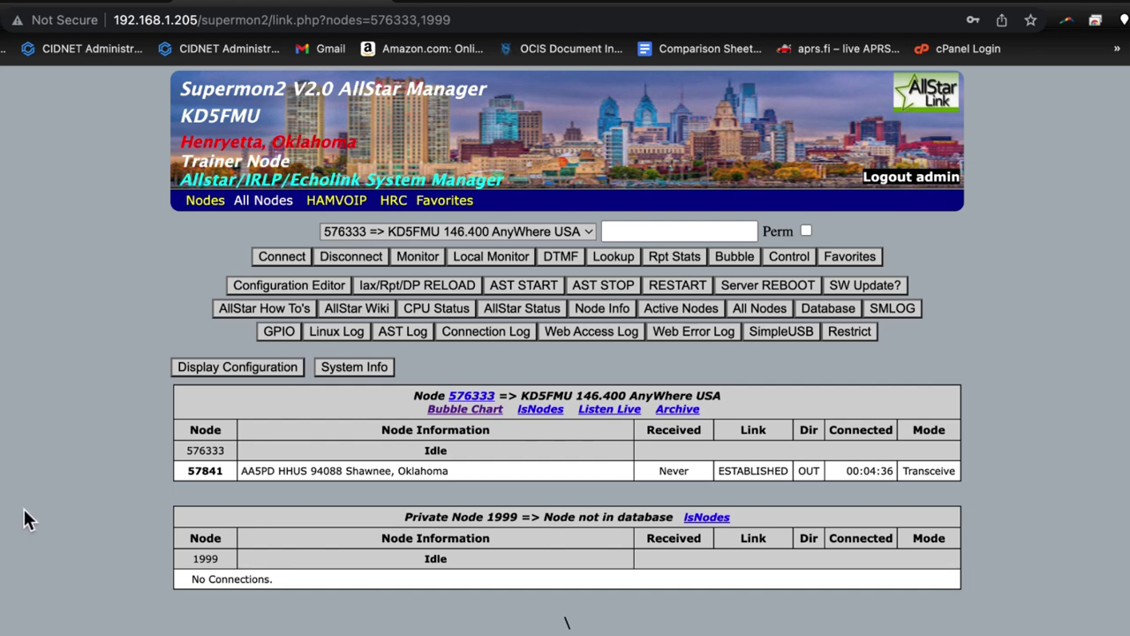
- Disconnect node 57841 from node 576333 and confirm the disconnection
{"action": "left_click", "coordinate": [192, 484]}
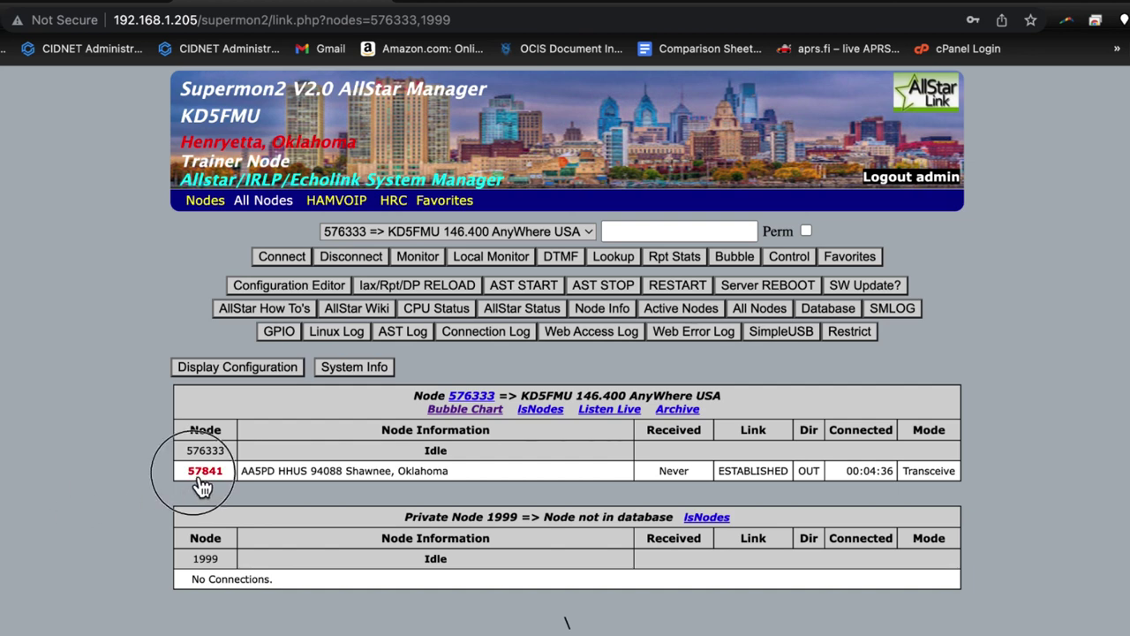
{"action": "left_click", "coordinate": [350, 258]}
{"action": "left_click", "coordinate": [637, 242]}
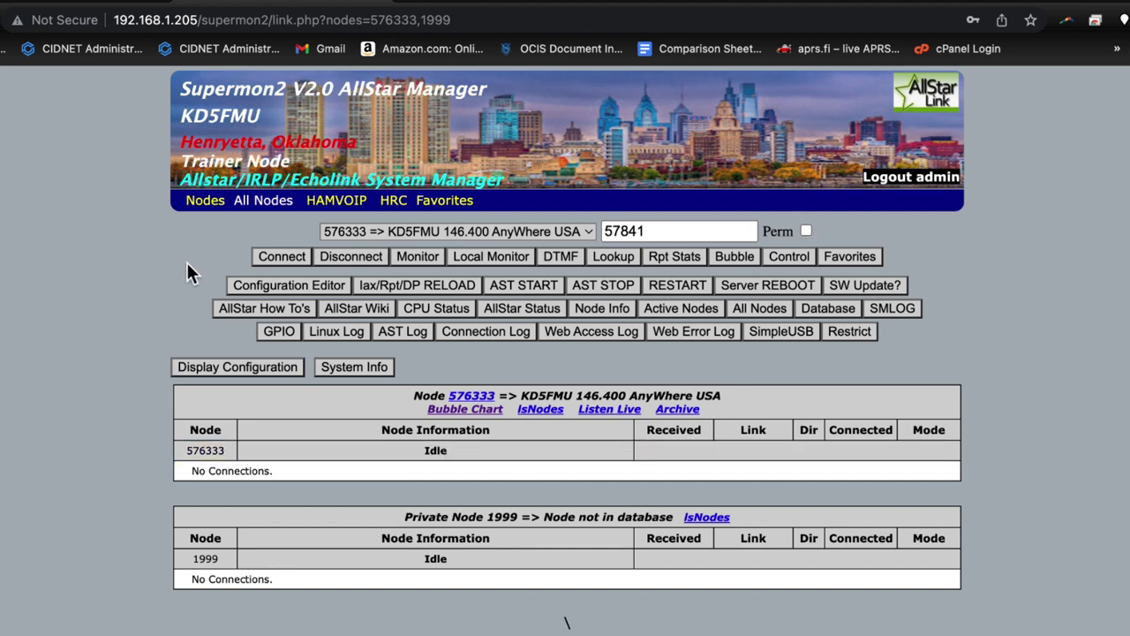
- Open the Supermon2 global.inc file in the Configuration Editor and review its callsign, location, title and background settings
{"action": "left_click", "coordinate": [281, 284]}
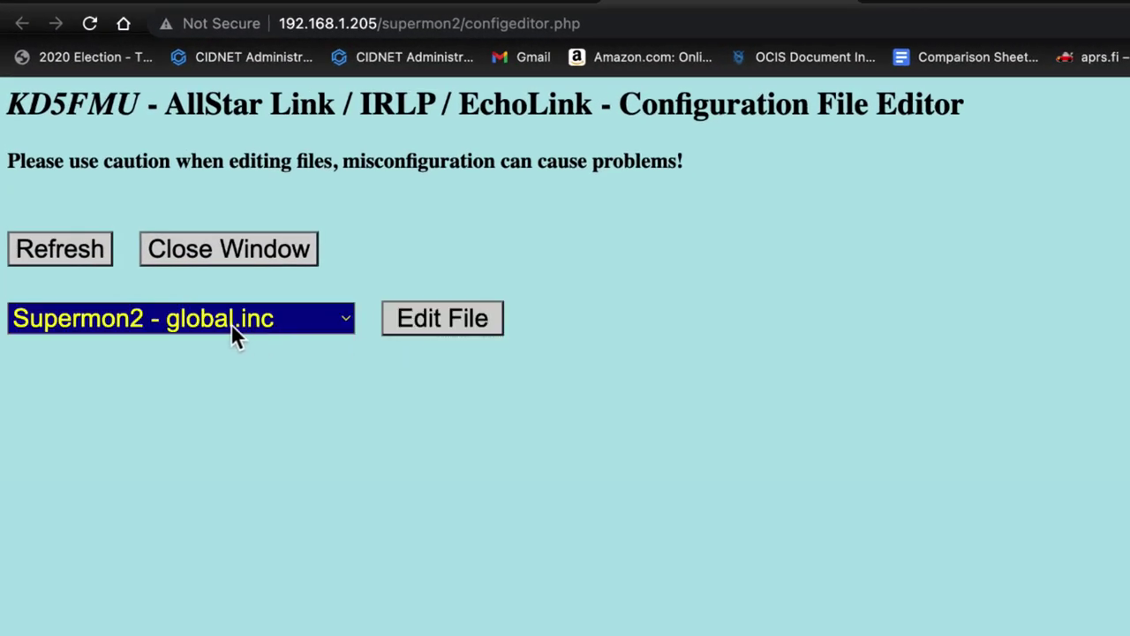
{"action": "left_click", "coordinate": [233, 333]}
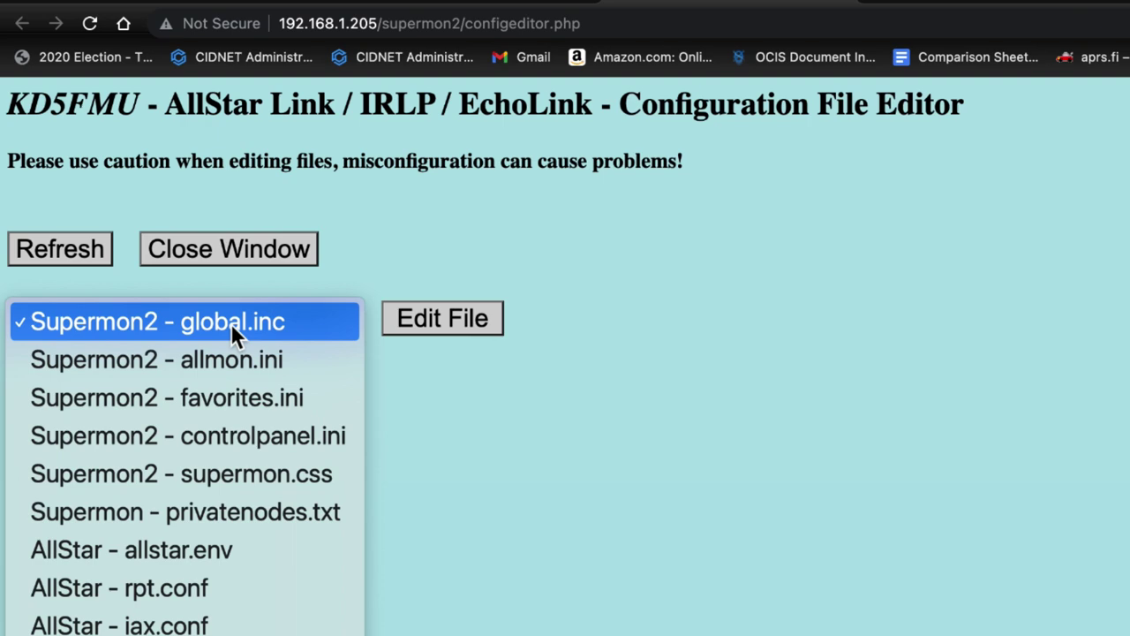
{"action": "left_click", "coordinate": [231, 323]}
{"action": "left_click", "coordinate": [225, 320]}
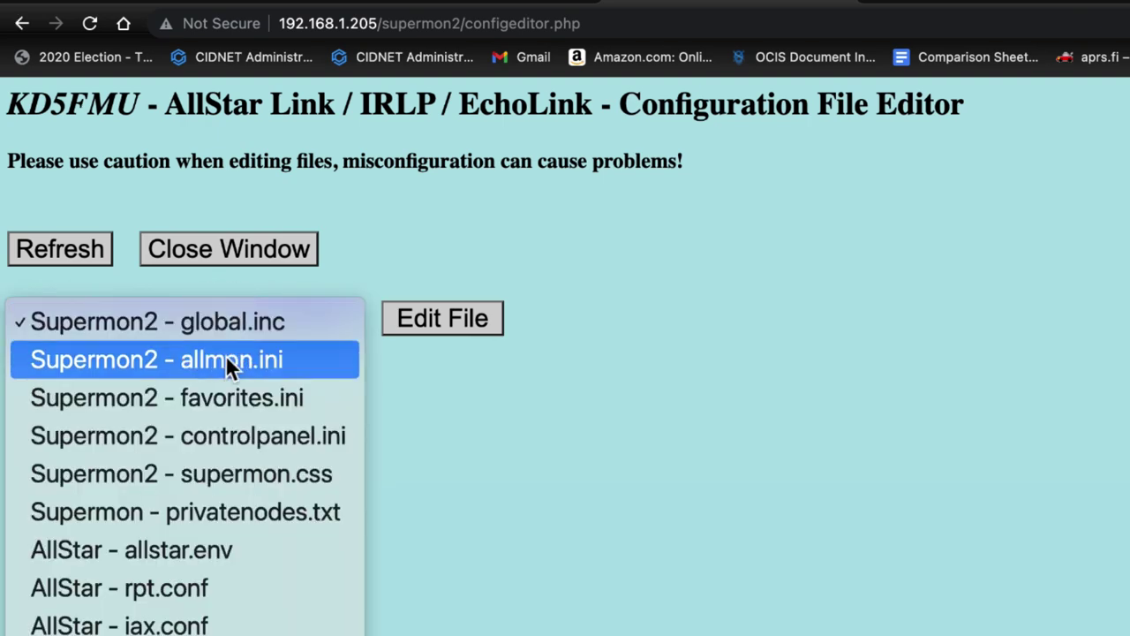
{"action": "left_click", "coordinate": [229, 323]}
{"action": "left_click", "coordinate": [497, 322]}
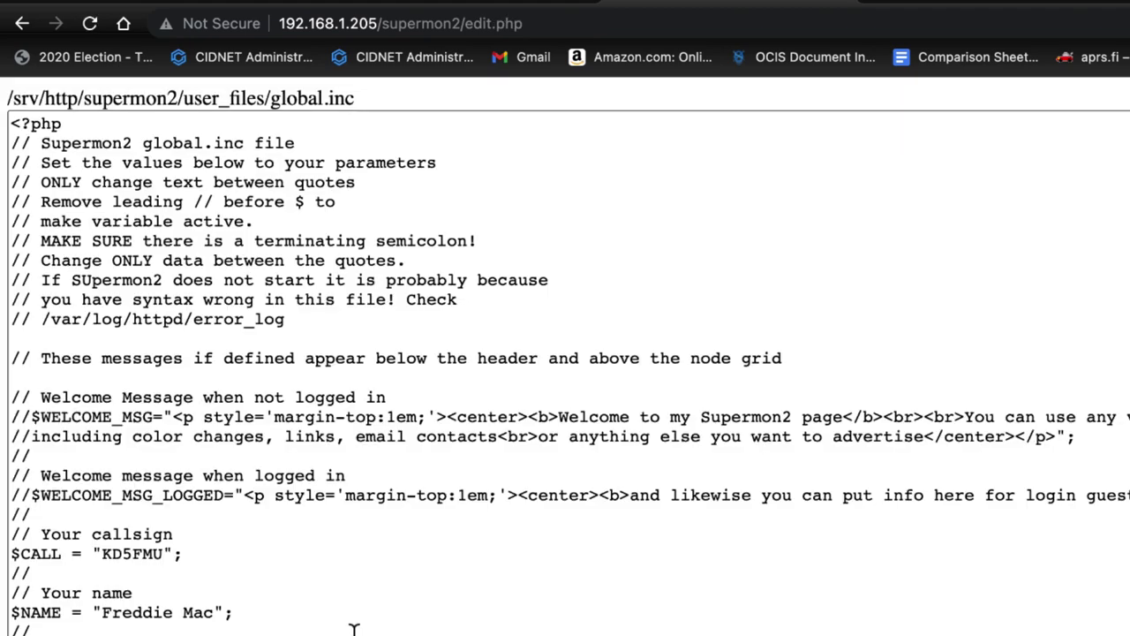
{"action": "scroll", "coordinate": [290, 605], "scroll_direction": "down", "scroll_amount": 1}
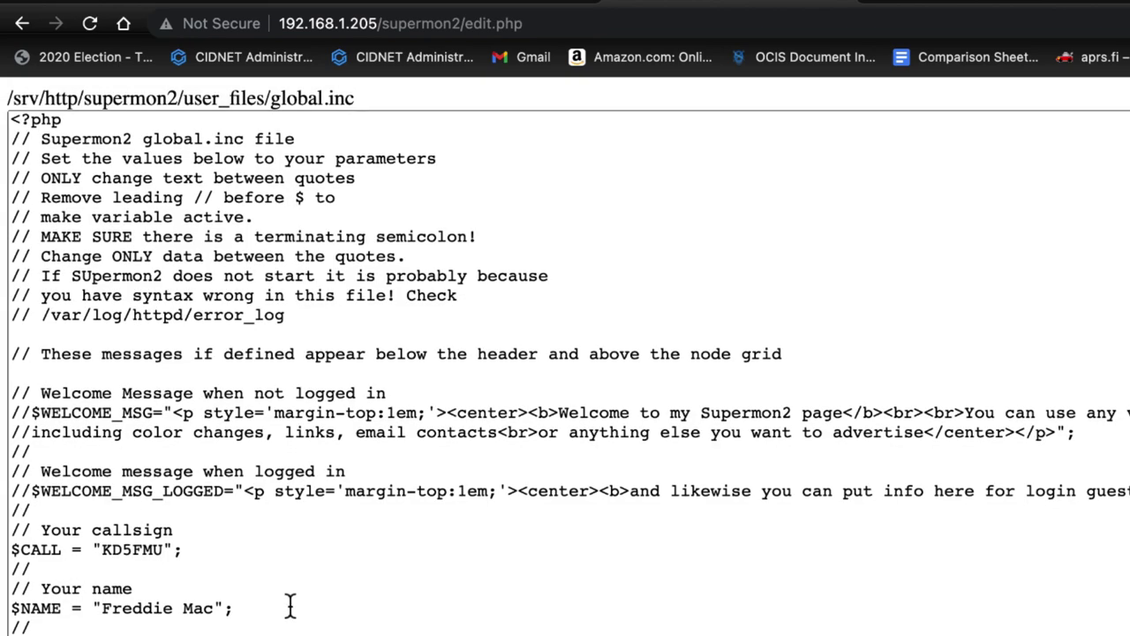
{"action": "scroll", "coordinate": [290, 605], "scroll_direction": "down", "scroll_amount": 5}
{"action": "scroll", "coordinate": [290, 606], "scroll_direction": "down", "scroll_amount": 3}
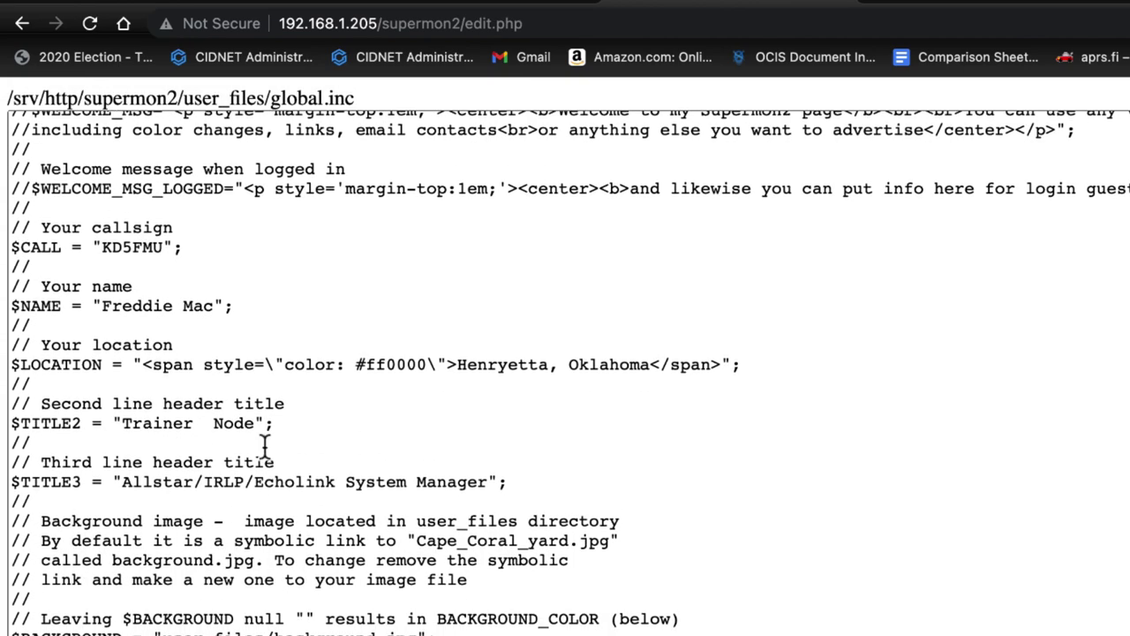
{"action": "scroll", "coordinate": [264, 446], "scroll_direction": "down", "scroll_amount": 2}
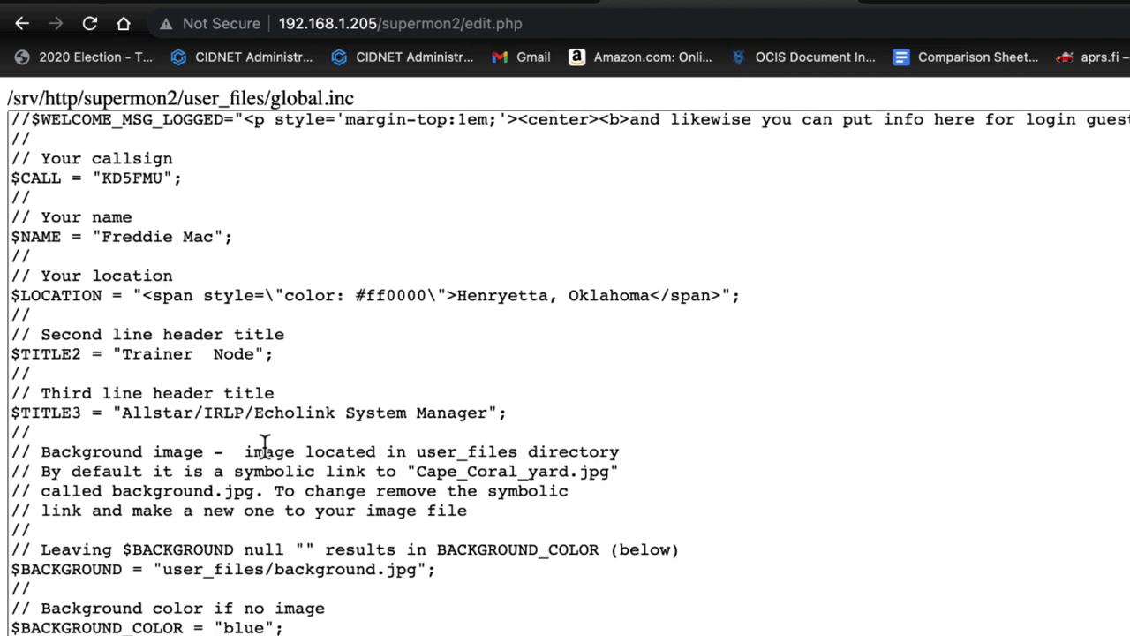
{"action": "scroll", "coordinate": [264, 446], "scroll_direction": "down", "scroll_amount": 4}
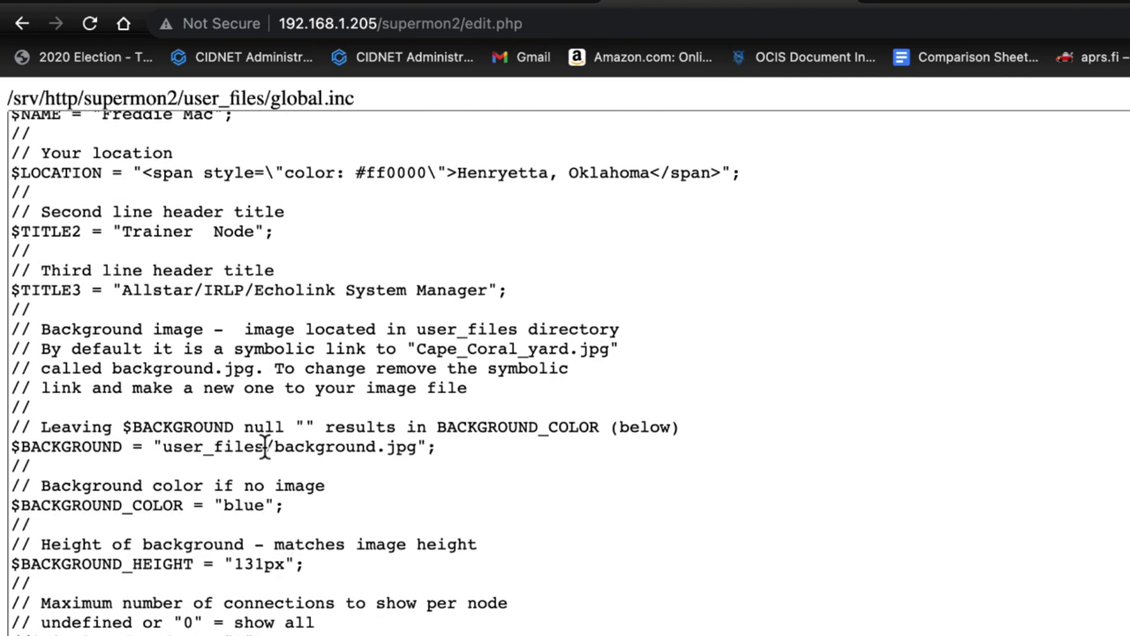
{"action": "scroll", "coordinate": [264, 446], "scroll_direction": "down", "scroll_amount": 13}
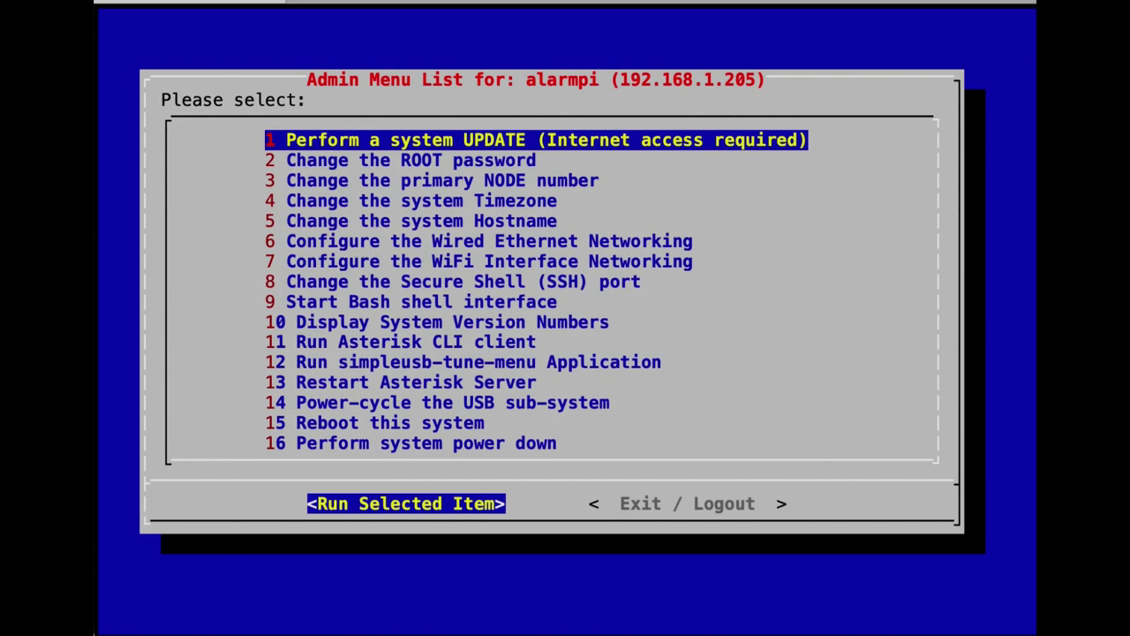
- Start the Bash shell interface from the node's terminal admin menu and change to the home directory
{"action": "key", "text": "9"}
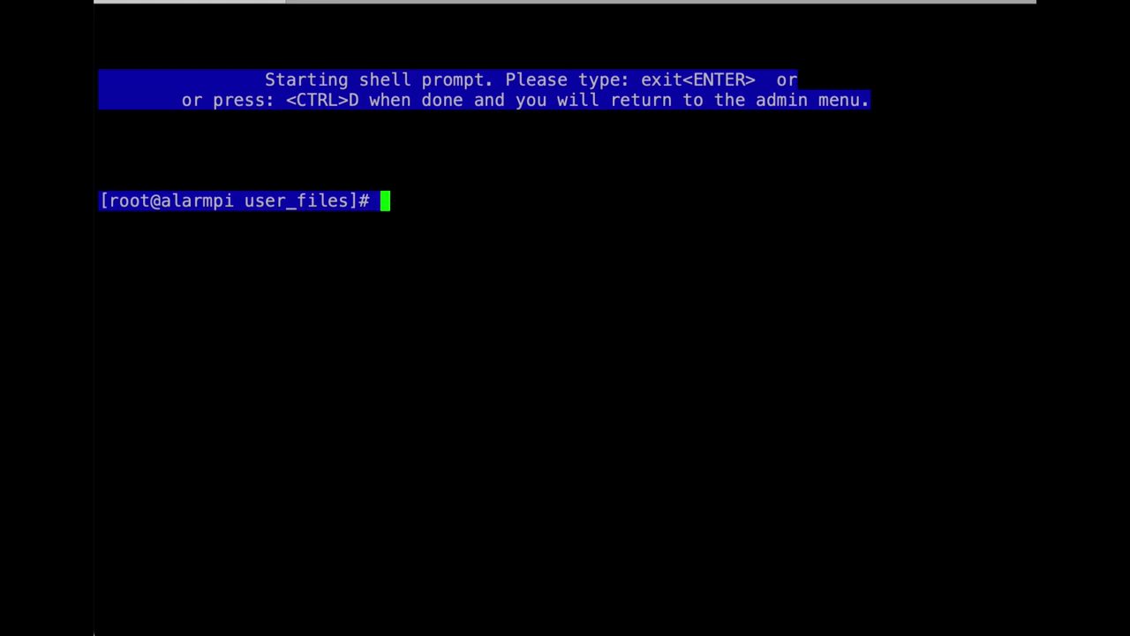
{"action": "type", "text": "cd"}
{"action": "key", "text": "Return"}
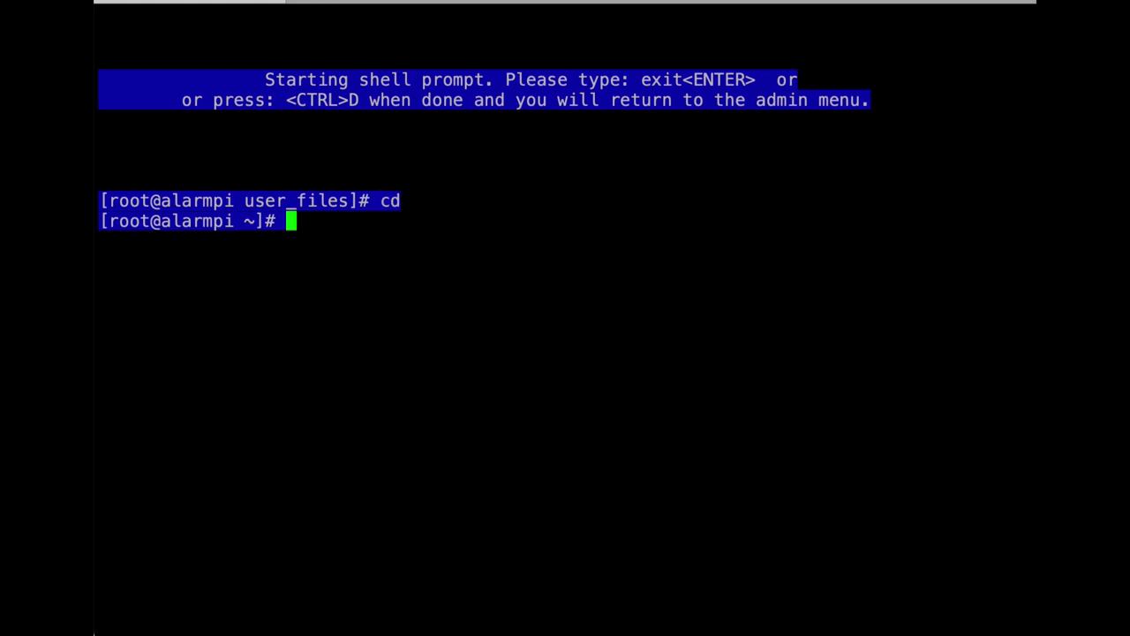
- Change the working directory to /usr/local/sbin/supermon
{"action": "type", "text": "cd /usr"}
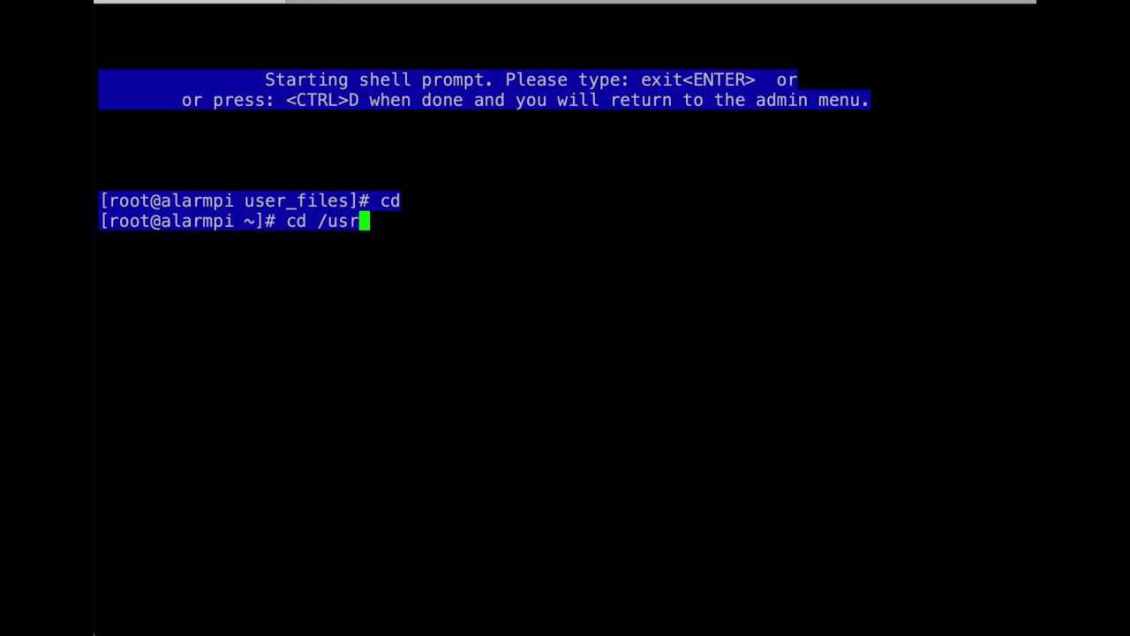
{"action": "type", "text": "/lo"}
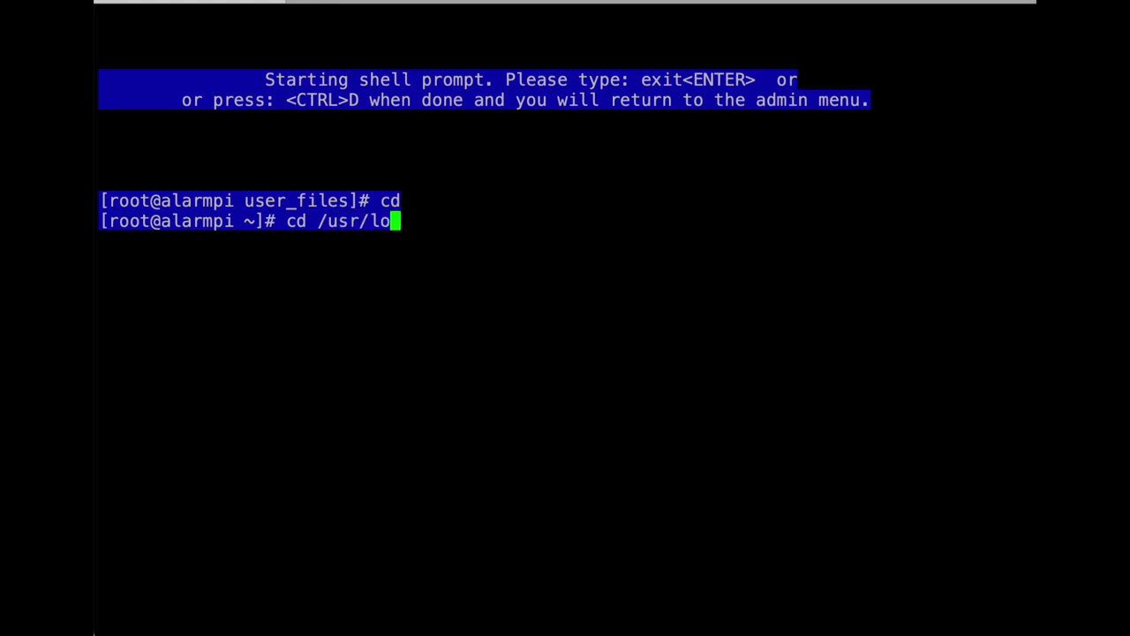
{"action": "type", "text": "cal/s"}
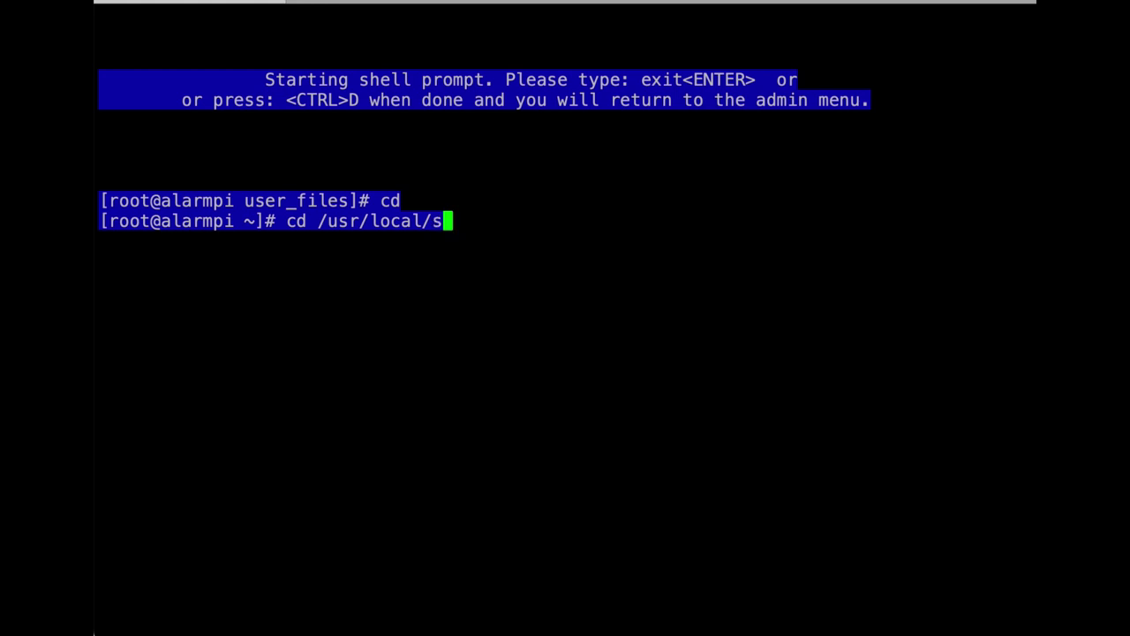
{"action": "type", "text": "bin/supermon"}
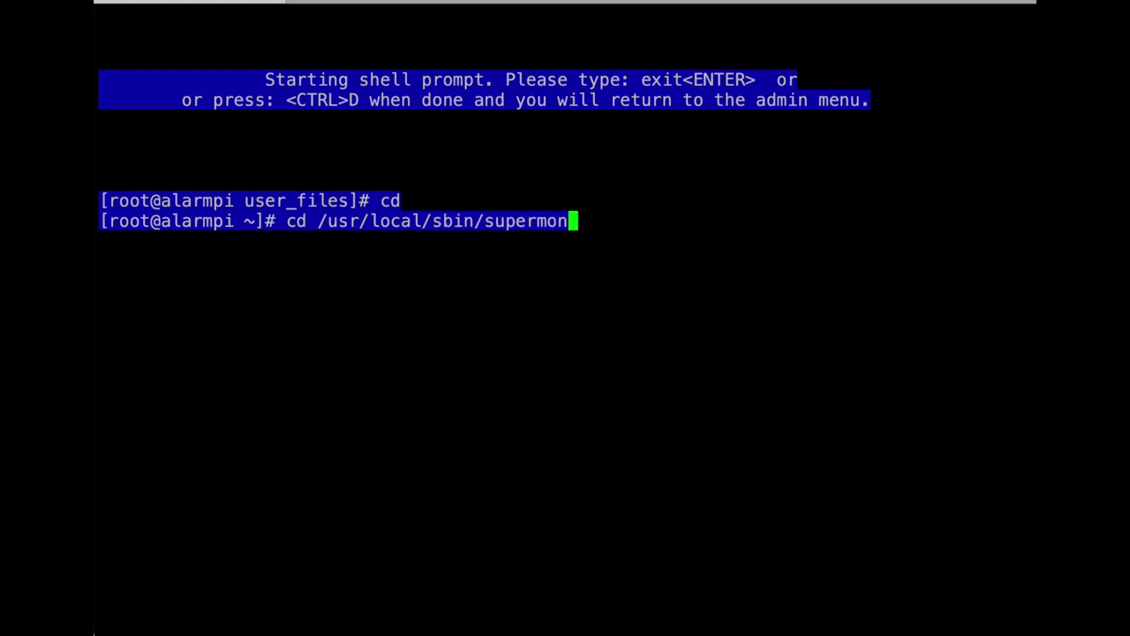
{"action": "type", "text": "/node"}
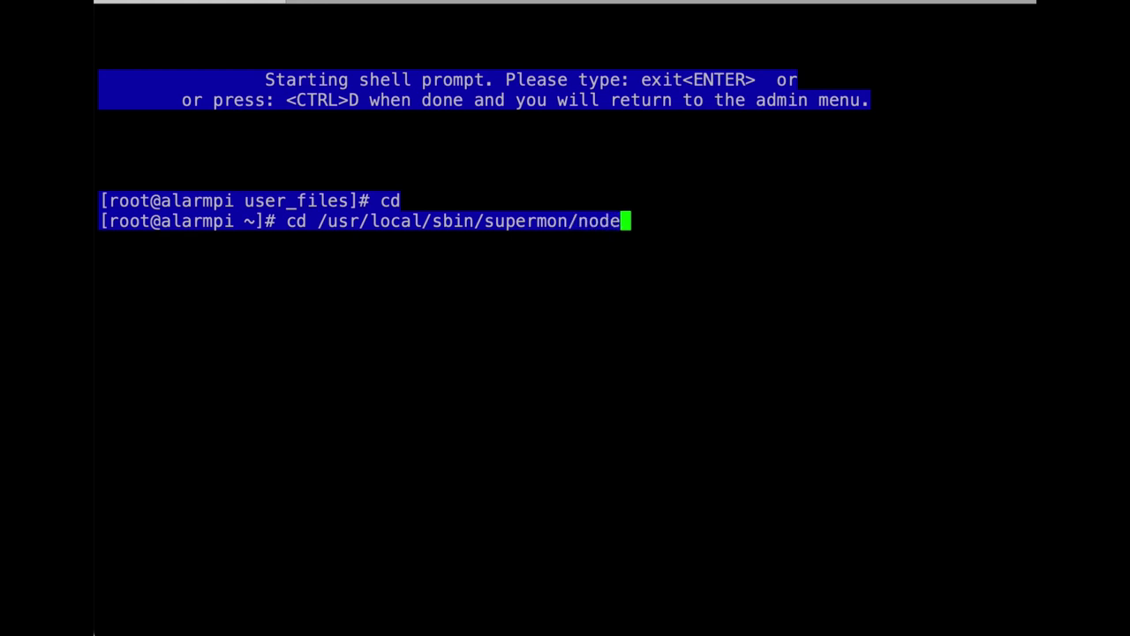
{"action": "key", "text": "BackSpace"}
{"action": "key", "text": "BackSpace"}
{"action": "key", "text": "BackSpace"}
{"action": "key", "text": "BackSpace"}
{"action": "key", "text": "BackSpace"}
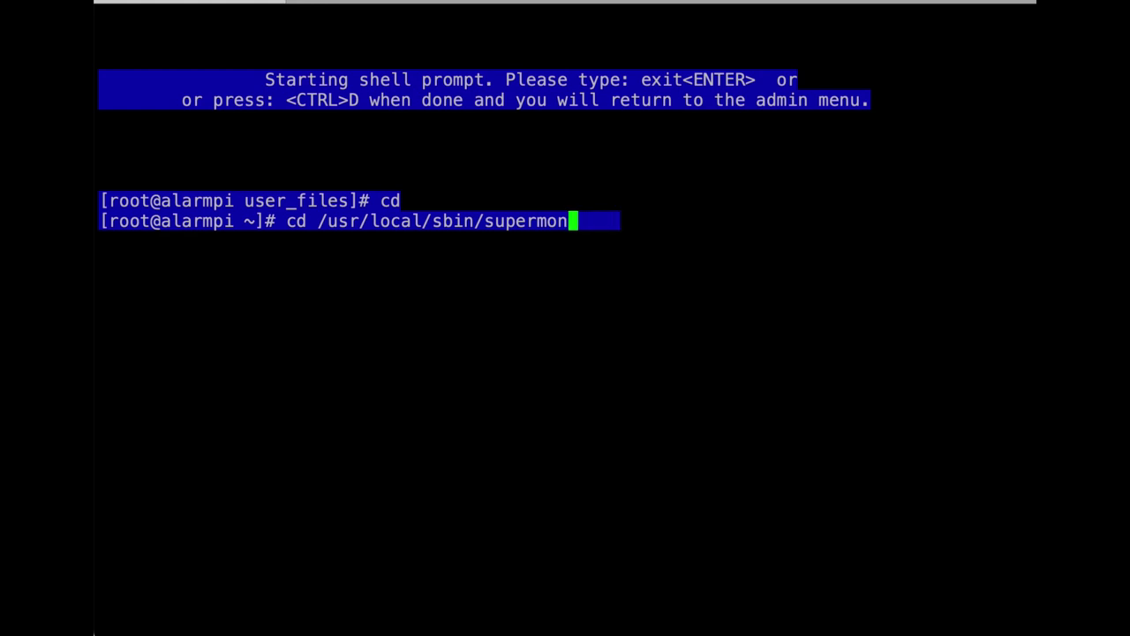
{"action": "key", "text": "Return"}
- Open node_info.ini in the nano editor
{"action": "type", "text": "nano "}
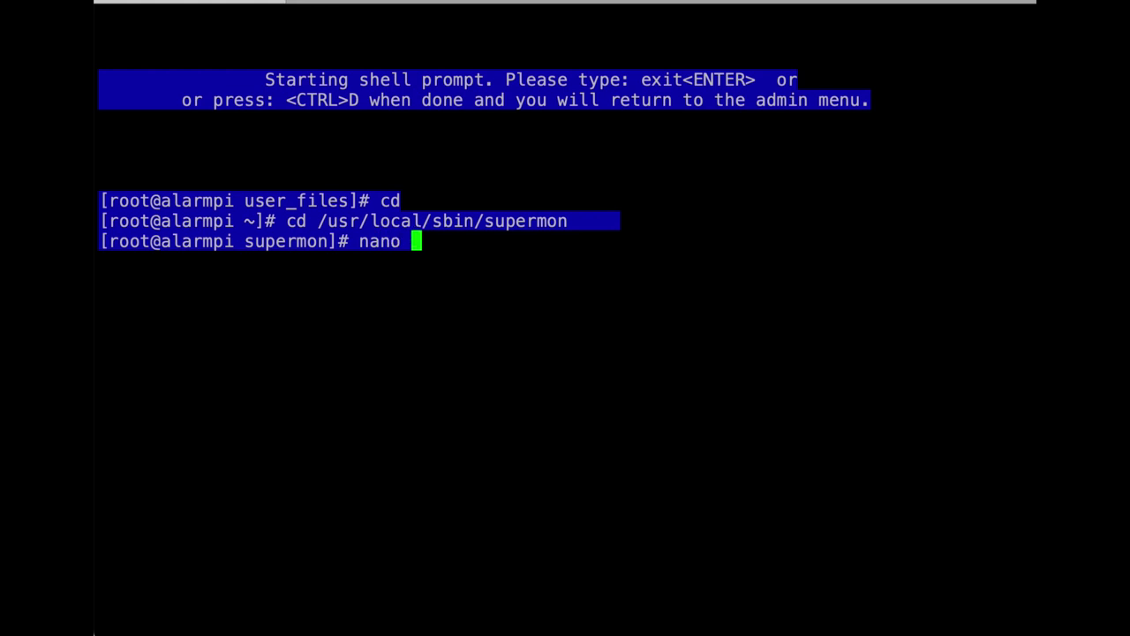
{"action": "type", "text": "node_i"}
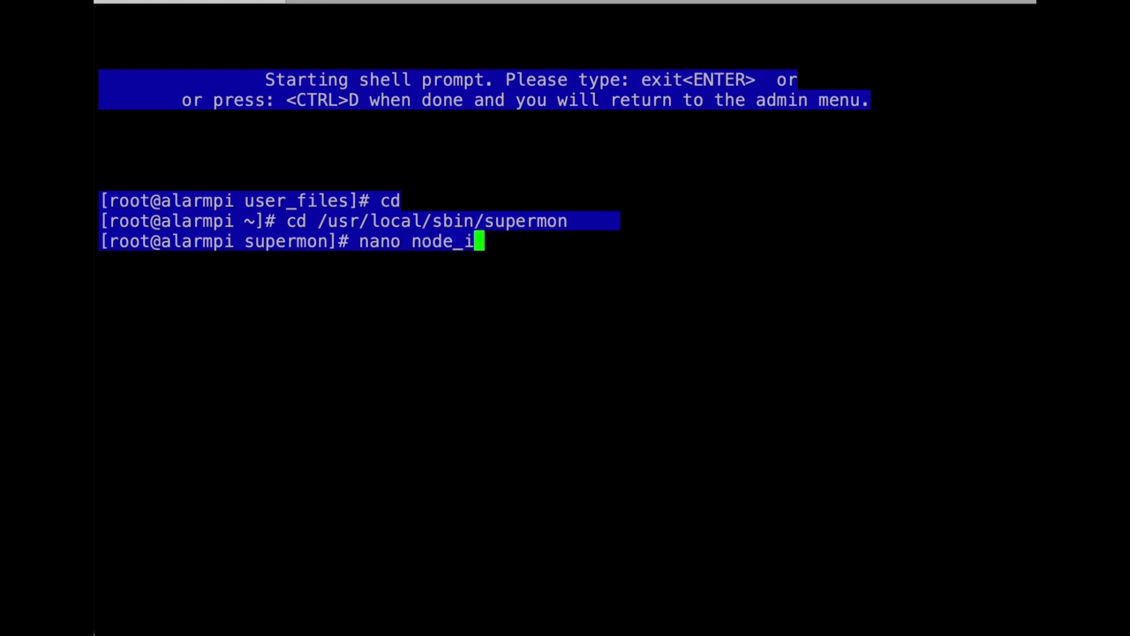
{"action": "type", "text": "nfo."}
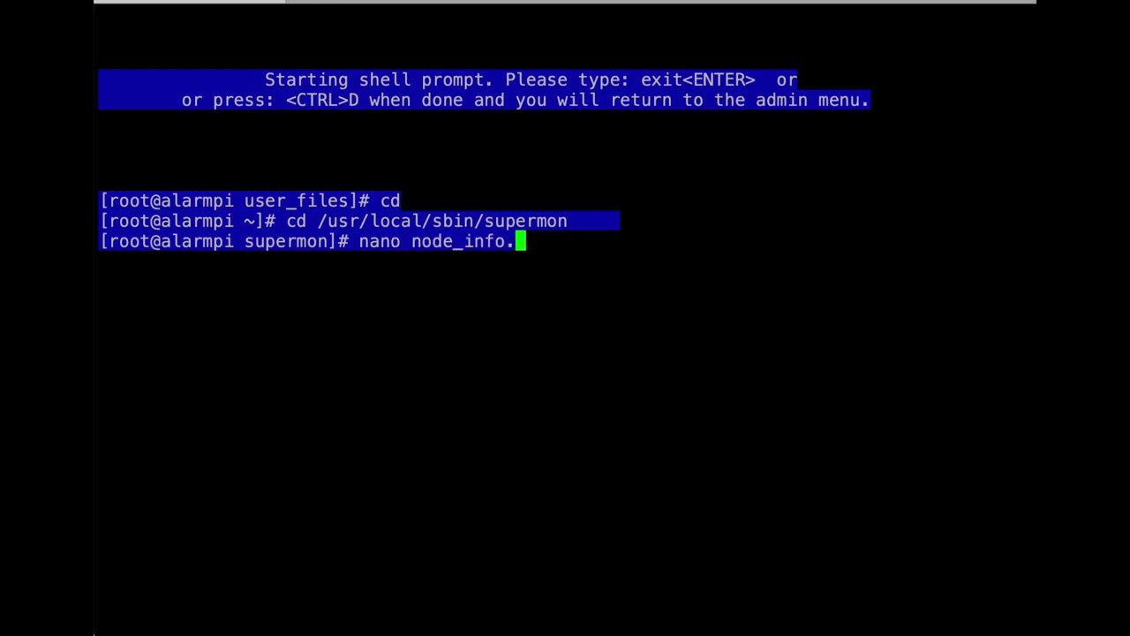
{"action": "type", "text": "ini"}
{"action": "key", "text": "Return"}
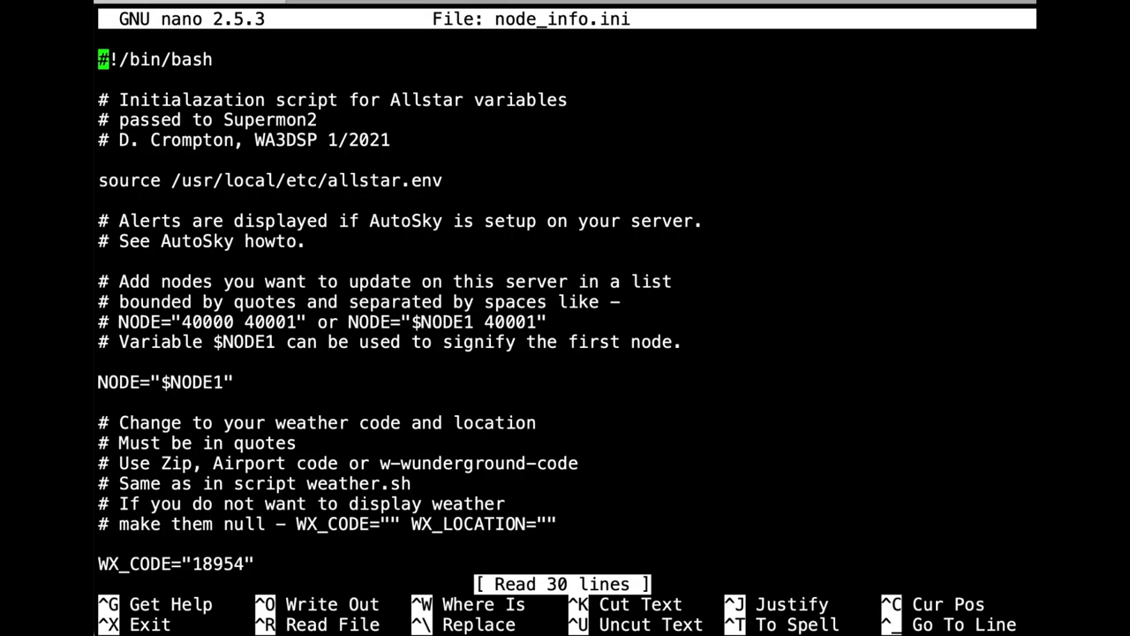
- Replace the $NODE1 variable in the NODE line with node number 576333, keeping the quotes
{"action": "key", "text": "Down"}
{"action": "key", "text": "Down"}
{"action": "key", "text": "Down"}
{"action": "key", "text": "Down"}
{"action": "key", "text": "Down"}
{"action": "key", "text": "Down"}
{"action": "key", "text": "Down"}
{"action": "key", "text": "Down"}
{"action": "key", "text": "Down"}
{"action": "key", "text": "Down"}
{"action": "key", "text": "Down"}
{"action": "key", "text": "Down"}
{"action": "key", "text": "Down"}
{"action": "key", "text": "Down"}
{"action": "key", "text": "Down"}
{"action": "key", "text": "Down"}
{"action": "key", "text": "Right"}
{"action": "key", "text": "Right"}
{"action": "key", "text": "Right"}
{"action": "key", "text": "Right"}
{"action": "key", "text": "Right"}
{"action": "key", "text": "Right"}
{"action": "key", "text": "Right"}
{"action": "key", "text": "Right"}
{"action": "key", "text": "Right"}
{"action": "key", "text": "Right"}
{"action": "key", "text": "Right"}
{"action": "key", "text": "Right"}
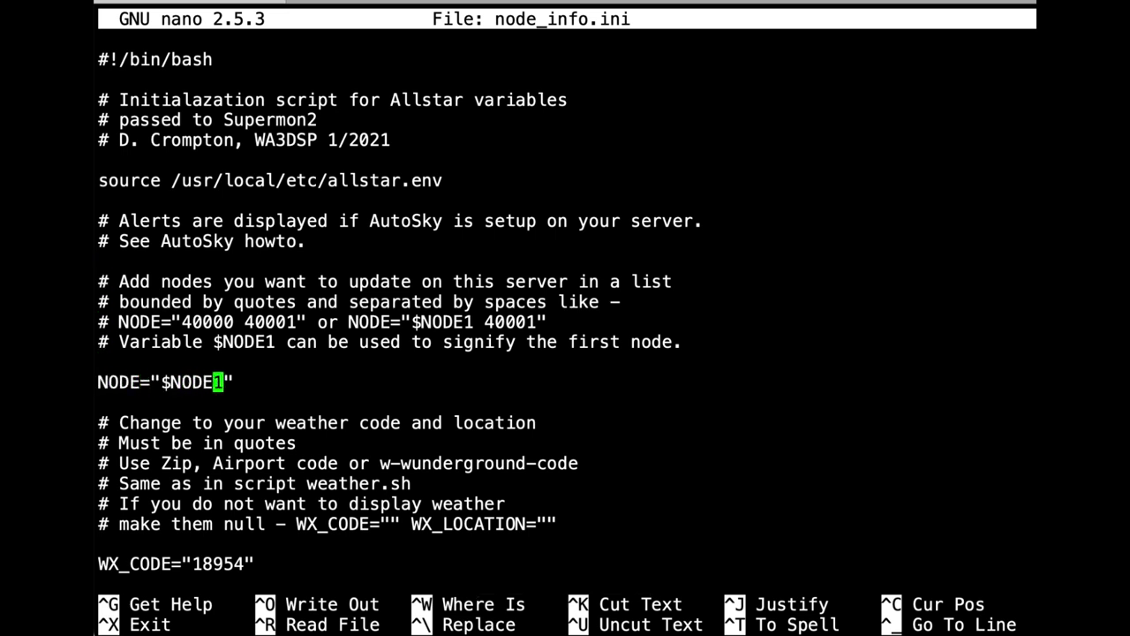
{"action": "key", "text": "BackSpace"}
{"action": "key", "text": "BackSpace"}
{"action": "key", "text": "BackSpace"}
{"action": "key", "text": "BackSpace"}
{"action": "key", "text": "BackSpace"}
{"action": "key", "text": "BackSpace"}
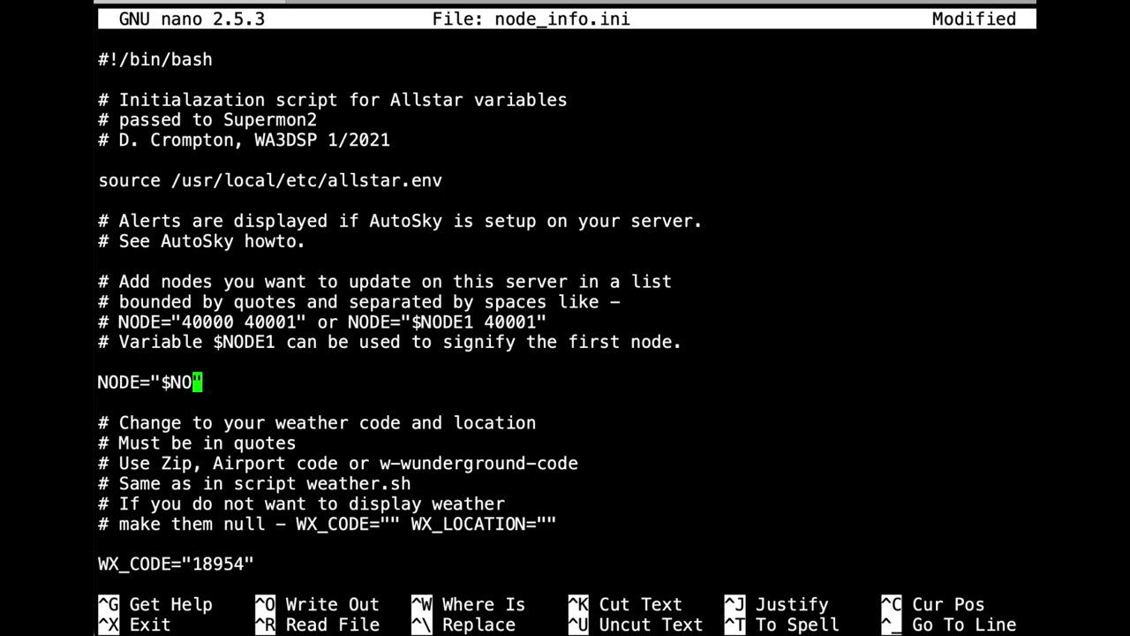
{"action": "type", "text": "576333"}
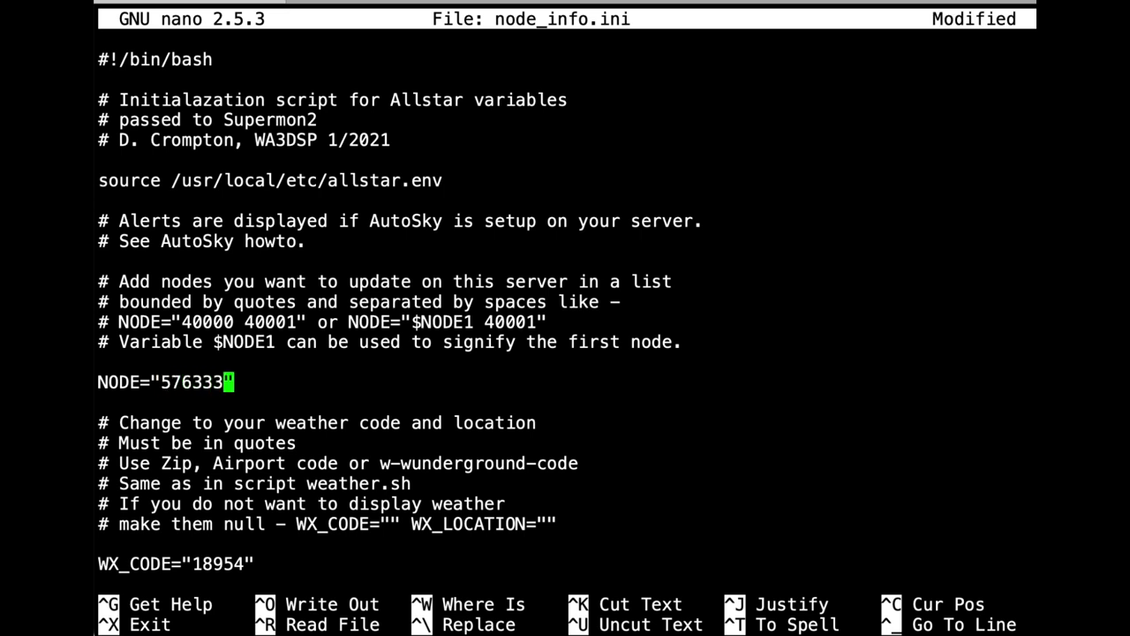
- Set the WX_CODE value to "74437"
{"action": "key", "text": "Down"}
{"action": "key", "text": "Down"}
{"action": "key", "text": "Down"}
{"action": "key", "text": "Down"}
{"action": "key", "text": "Down"}
{"action": "key", "text": "Down"}
{"action": "key", "text": "Down"}
{"action": "key", "text": "Down"}
{"action": "key", "text": "Down"}
{"action": "key", "text": "Down"}
{"action": "key", "text": "Up"}
{"action": "key", "text": "Up"}
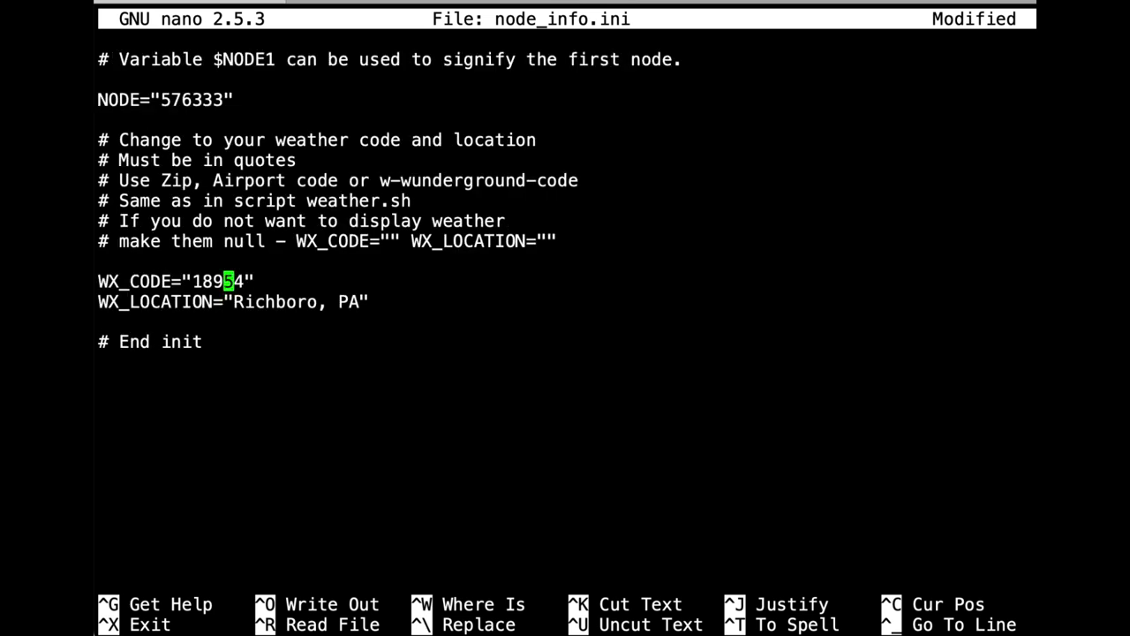
{"action": "key", "text": "Down"}
{"action": "key", "text": "Down"}
{"action": "key", "text": "Right"}
{"action": "key", "text": "Up"}
{"action": "key", "text": "Right"}
{"action": "key", "text": "Right"}
{"action": "key", "text": "Right"}
{"action": "key", "text": "Right"}
{"action": "key", "text": "Right"}
{"action": "key", "text": "Right"}
{"action": "key", "text": "Right"}
{"action": "key", "text": "Right"}
{"action": "key", "text": "Right"}
{"action": "key", "text": "Right"}
{"action": "key", "text": "Right"}
{"action": "key", "text": "Right"}
{"action": "key", "text": "Right"}
{"action": "key", "text": "BackSpace"}
{"action": "key", "text": "BackSpace"}
{"action": "key", "text": "BackSpace"}
{"action": "key", "text": "BackSpace"}
{"action": "key", "text": "BackSpace"}
{"action": "type", "text": "7"}
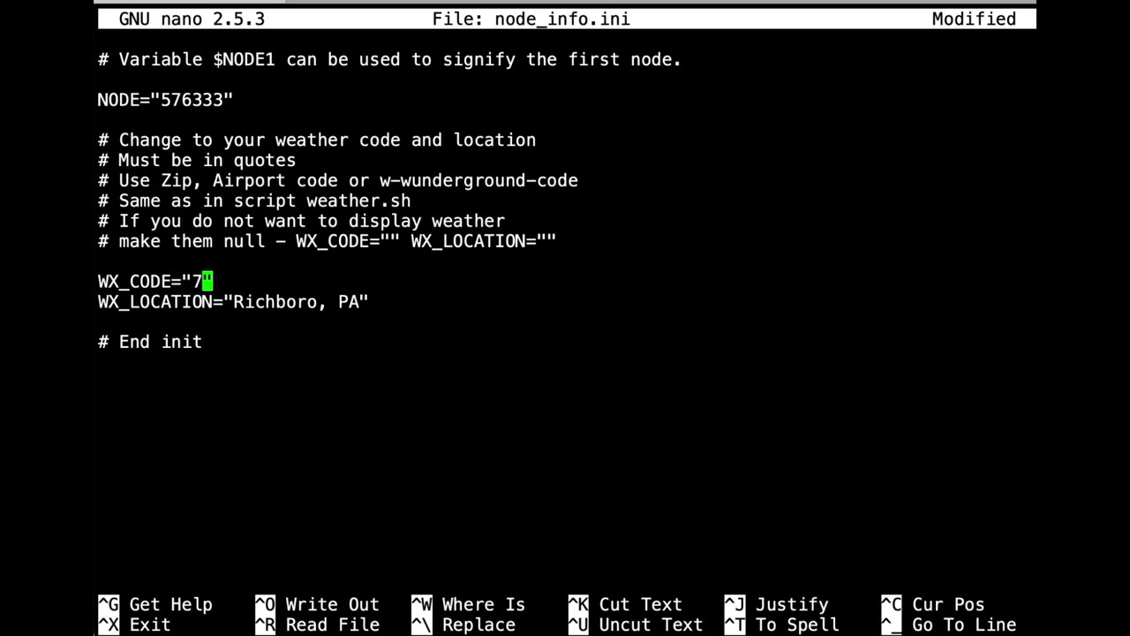
{"action": "type", "text": "4437"}
- Set the WX_LOCATION value to "Henryetta, OK", then exit nano and save the changes to node_info.ini
{"action": "key", "text": "Down"}
{"action": "key", "text": "Right"}
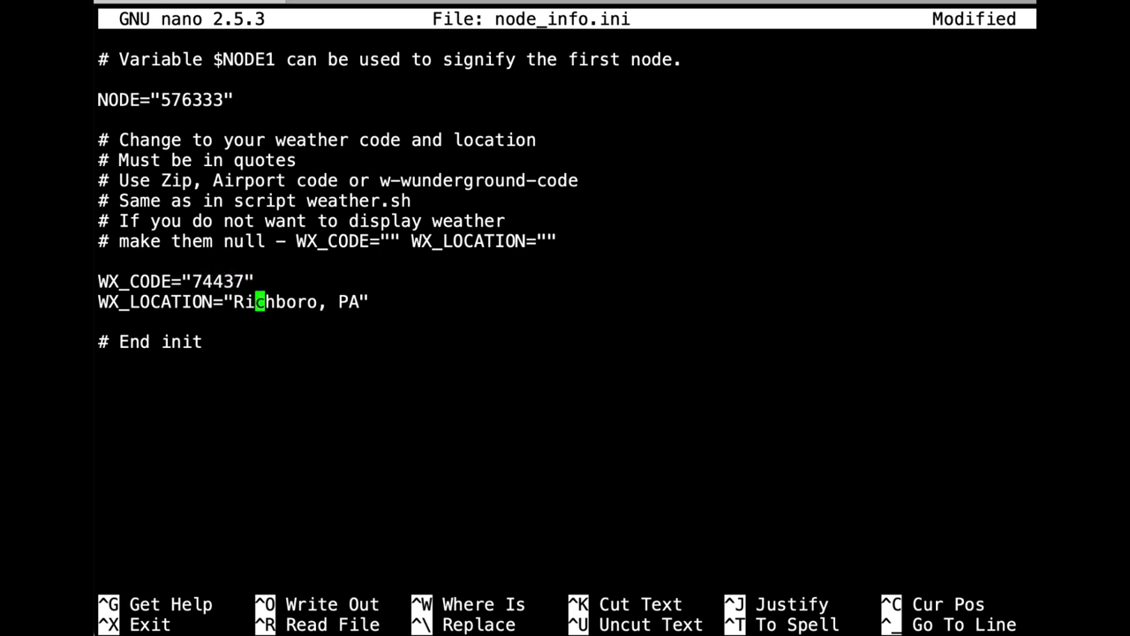
{"action": "key", "text": "Right"}
{"action": "key", "text": "Right"}
{"action": "key", "text": "Right"}
{"action": "key", "text": "Right"}
{"action": "key", "text": "Right"}
{"action": "key", "text": "Right"}
{"action": "key", "text": "Right"}
{"action": "key", "text": "Right"}
{"action": "key", "text": "Right"}
{"action": "key", "text": "Right"}
{"action": "key", "text": "BackSpace"}
{"action": "key", "text": "BackSpace"}
{"action": "key", "text": "BackSpace"}
{"action": "key", "text": "BackSpace"}
{"action": "key", "text": "BackSpace"}
{"action": "key", "text": "BackSpace"}
{"action": "key", "text": "BackSpace"}
{"action": "key", "text": "BackSpace"}
{"action": "key", "text": "BackSpace"}
{"action": "key", "text": "BackSpace"}
{"action": "key", "text": "BackSpace"}
{"action": "key", "text": "BackSpace"}
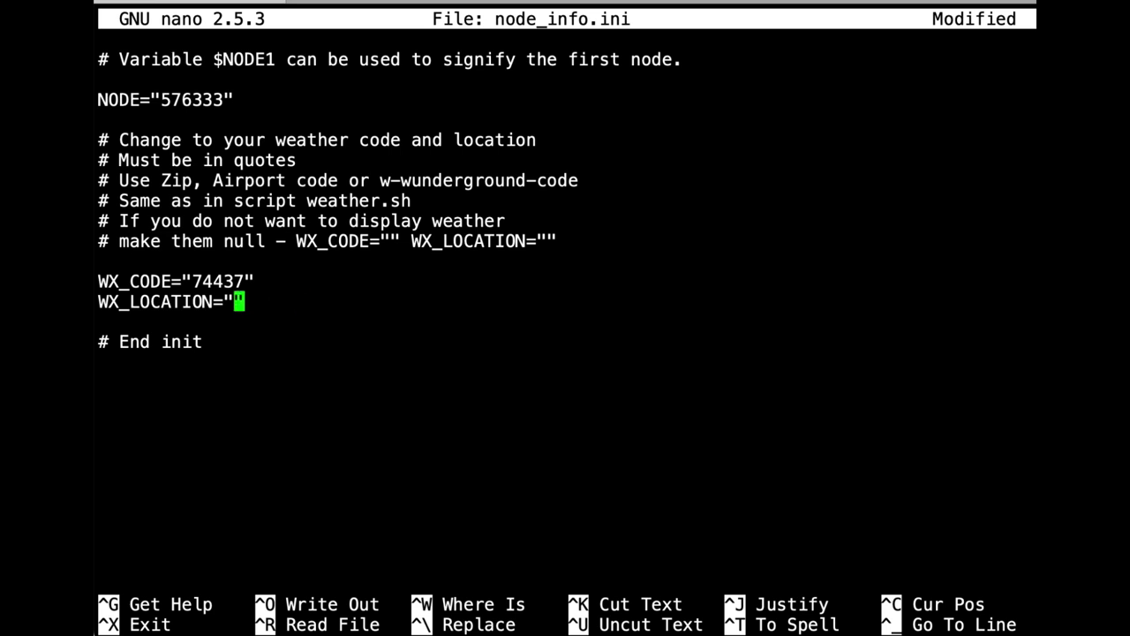
{"action": "type", "text": "Henry"}
{"action": "key", "text": "BackSpace"}
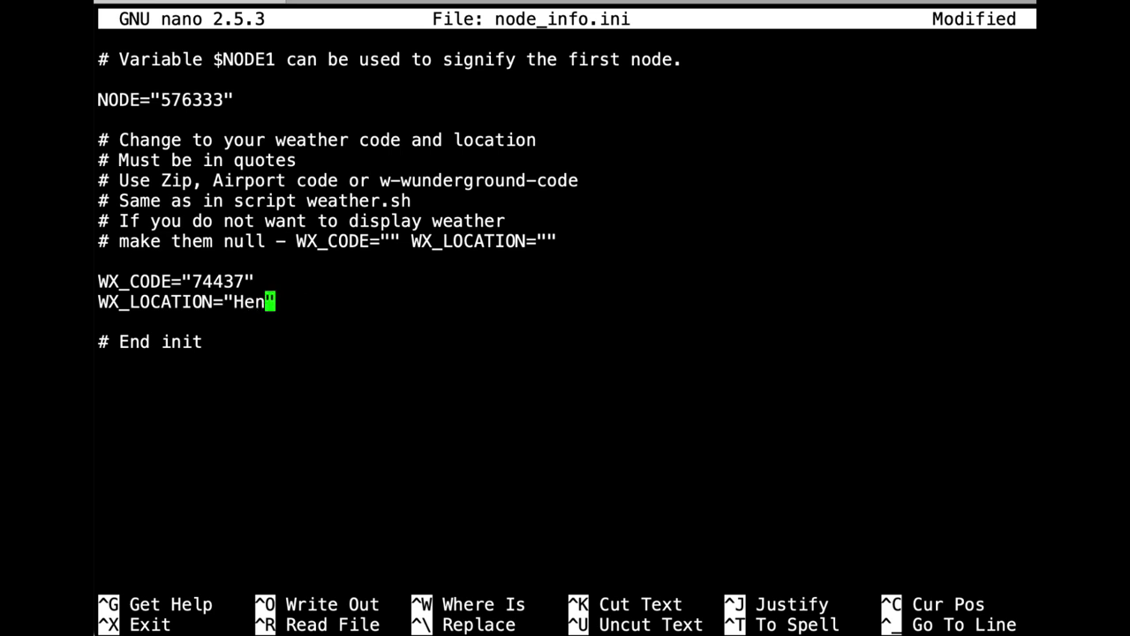
{"action": "type", "text": "ryetta, OK"}
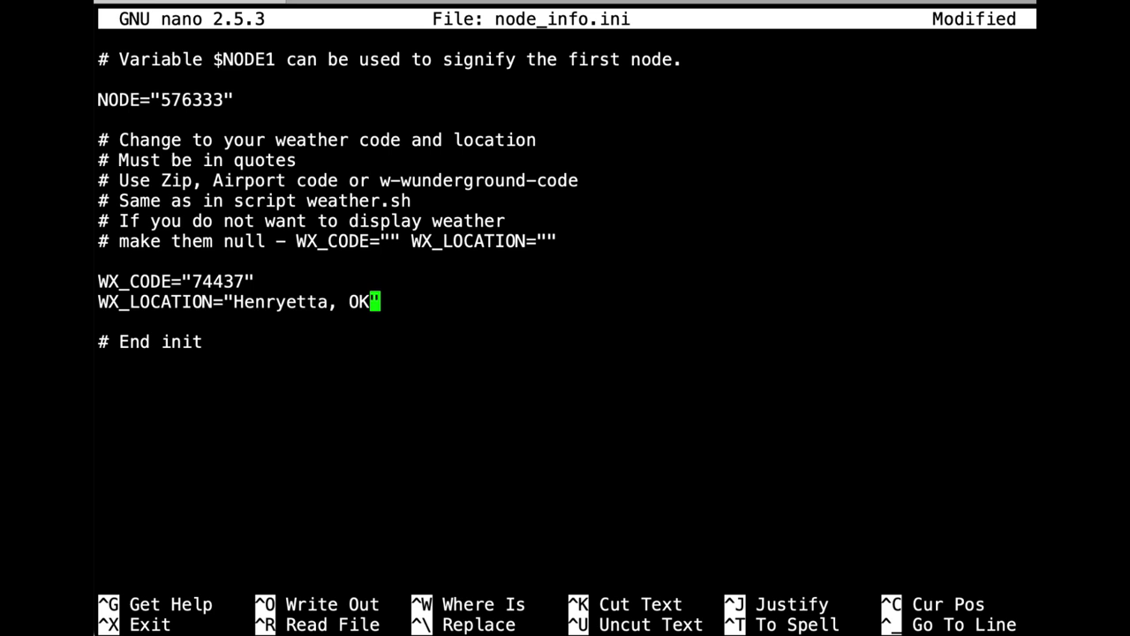
{"action": "key", "text": "ctrl+x"}
{"action": "key", "text": "y"}
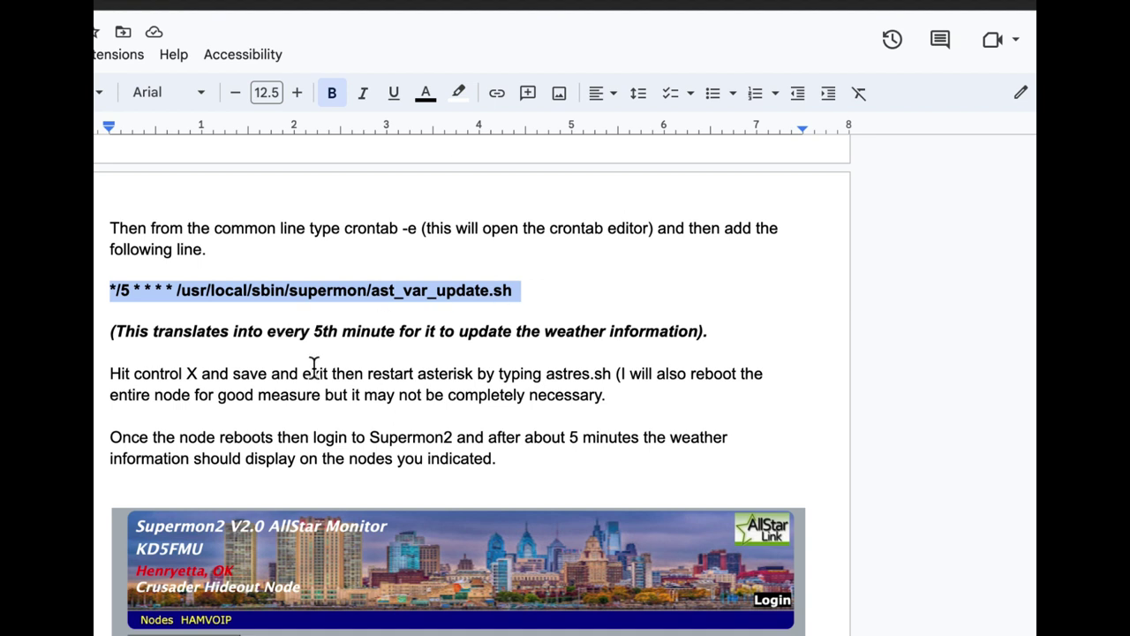
- In the Google Docs instructions, copy the crontab line "*/5 * * * * /usr/local/sbin/supermon/ast_var_update.sh"
{"action": "right_click", "coordinate": [206, 295]}
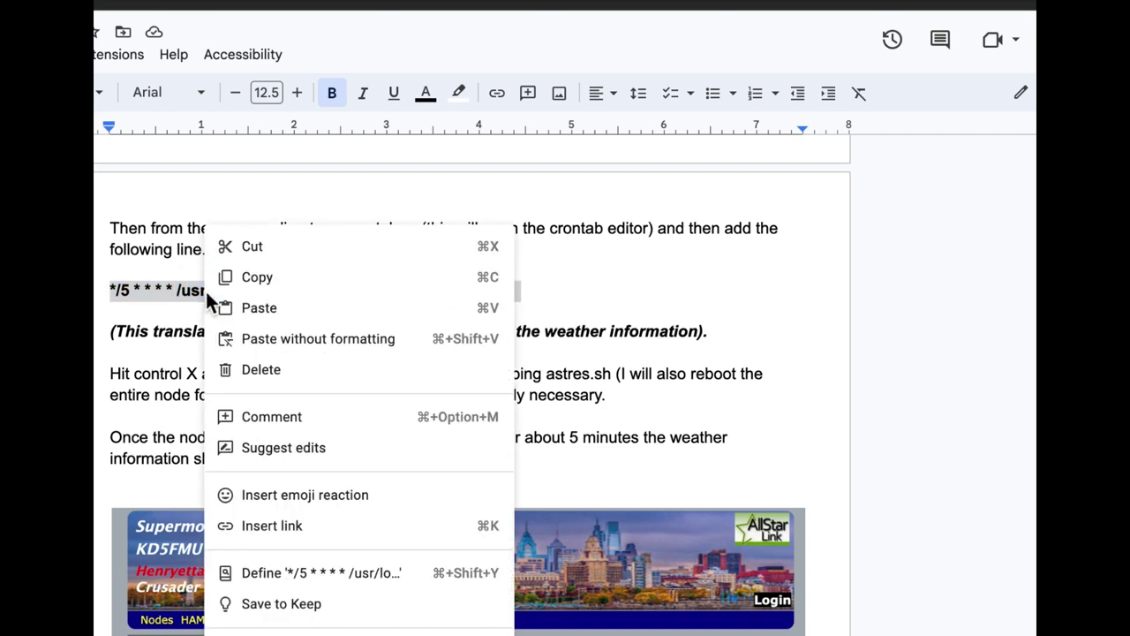
{"action": "left_click", "coordinate": [323, 279]}
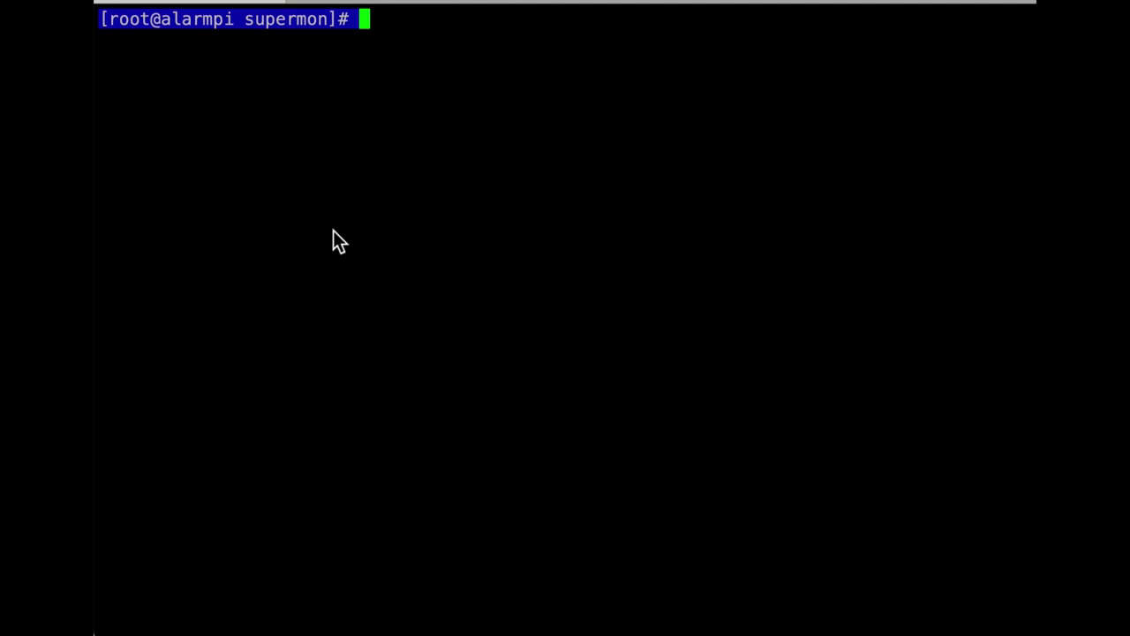
{"action": "type", "text": "cront"}
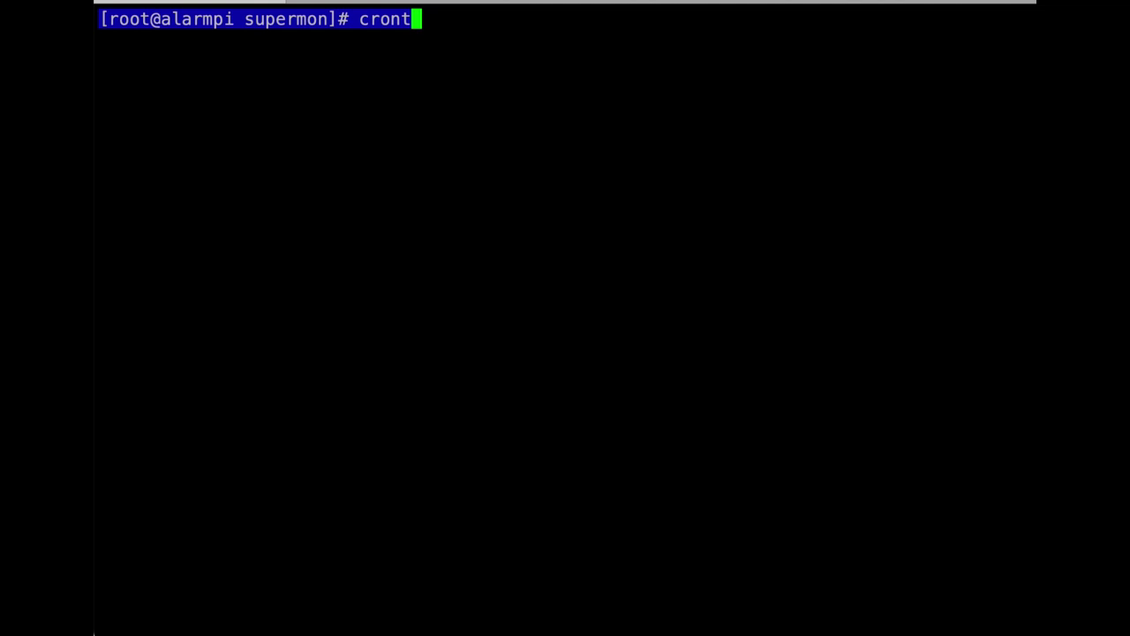
{"action": "type", "text": "ab -e"}
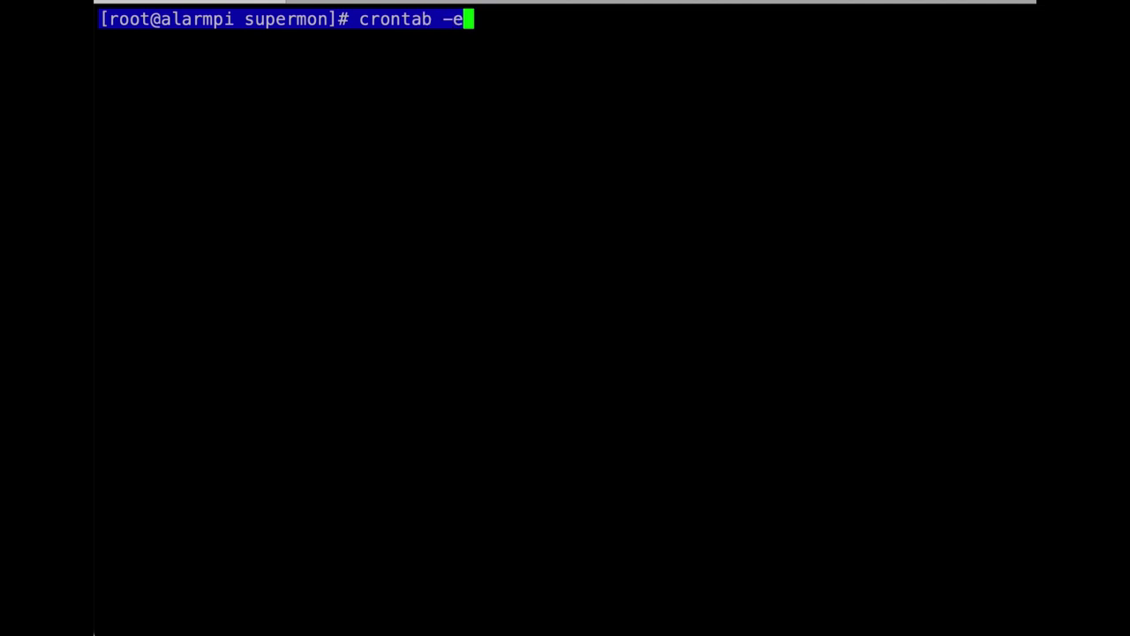
{"action": "key", "text": "Return"}
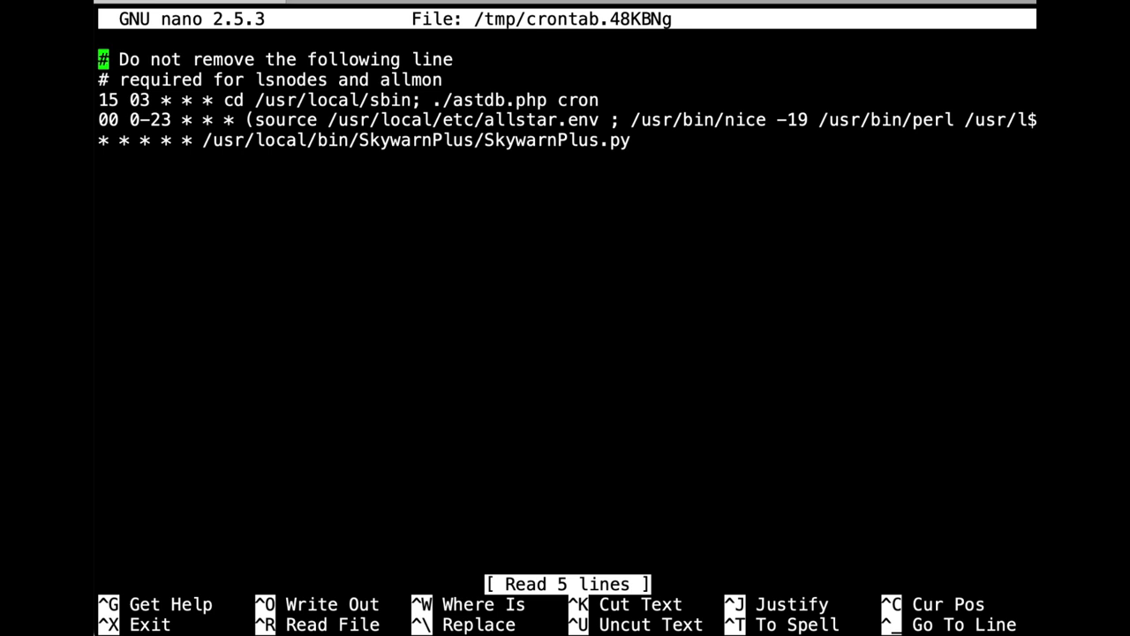
{"action": "key", "text": "Down"}
{"action": "key", "text": "Down"}
{"action": "key", "text": "Down"}
{"action": "key", "text": "Down"}
{"action": "key", "text": "Down"}
{"action": "key", "text": "ctrl+j"}
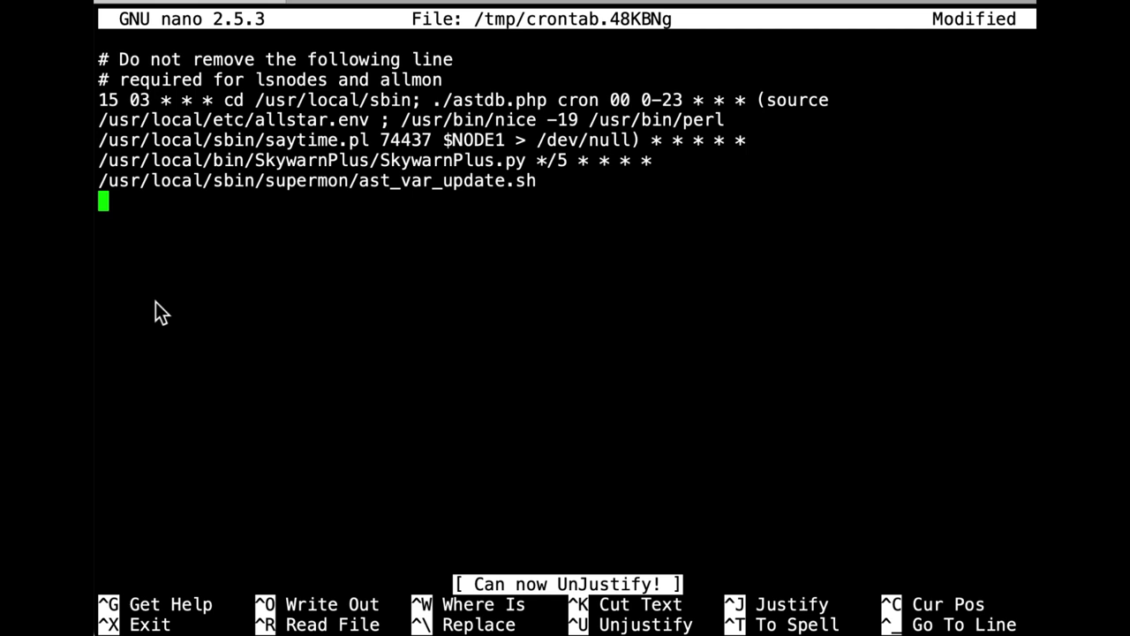
{"action": "key", "text": "ctrl+x"}
{"action": "key", "text": "n"}
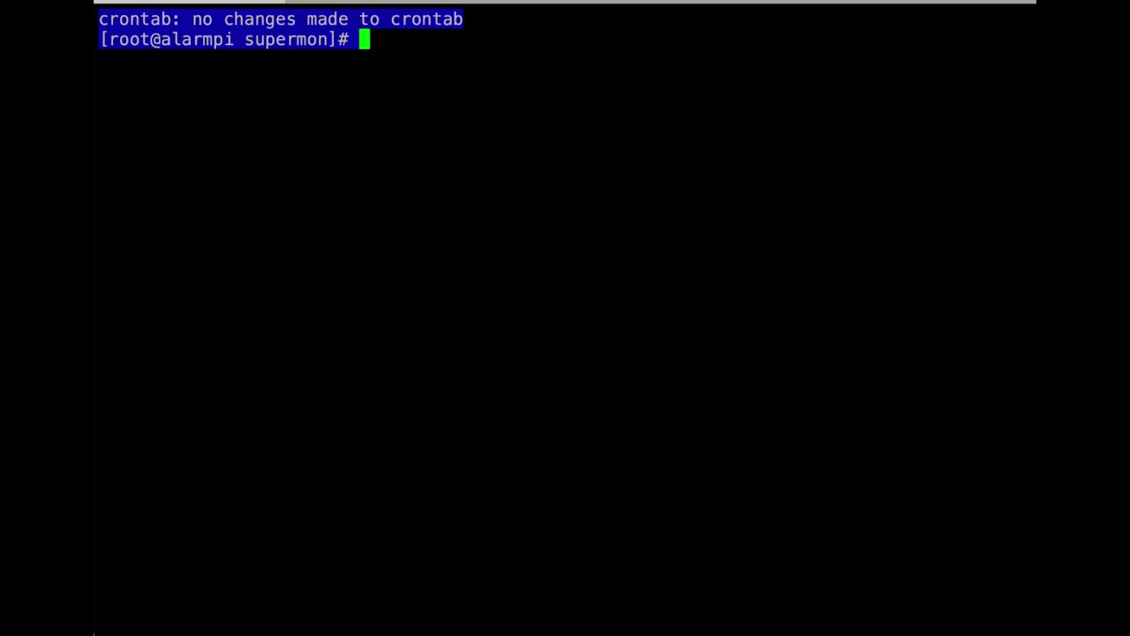
{"action": "right_click", "coordinate": [367, 49]}
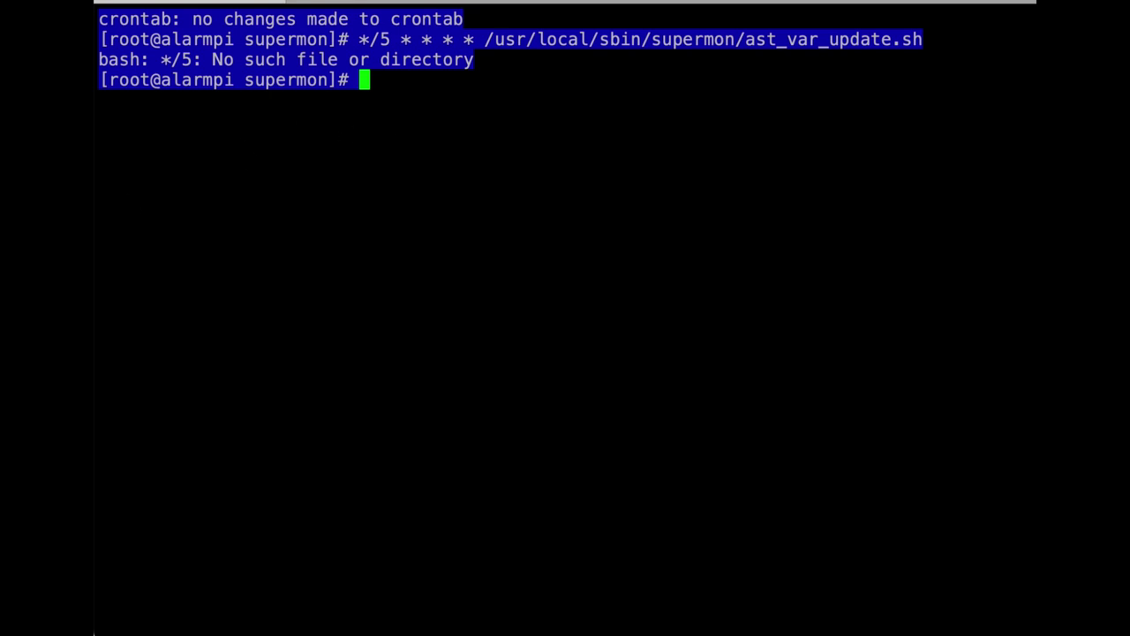
- Switch to the Google Docs instructions and copy only the text "*/5 * * * * /usr/local/sbin/supermon/ast_var_update.sh", without the trailing line break
{"action": "key", "text": "super+Tab"}
{"action": "left_click", "coordinate": [512, 292]}
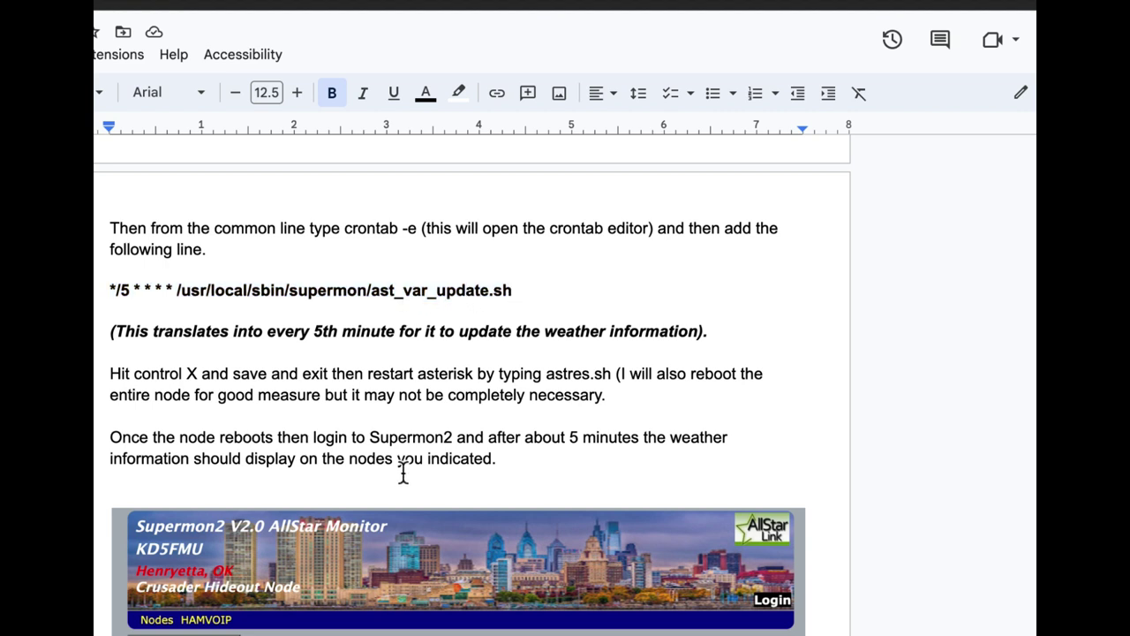
{"action": "double_click", "coordinate": [502, 292]}
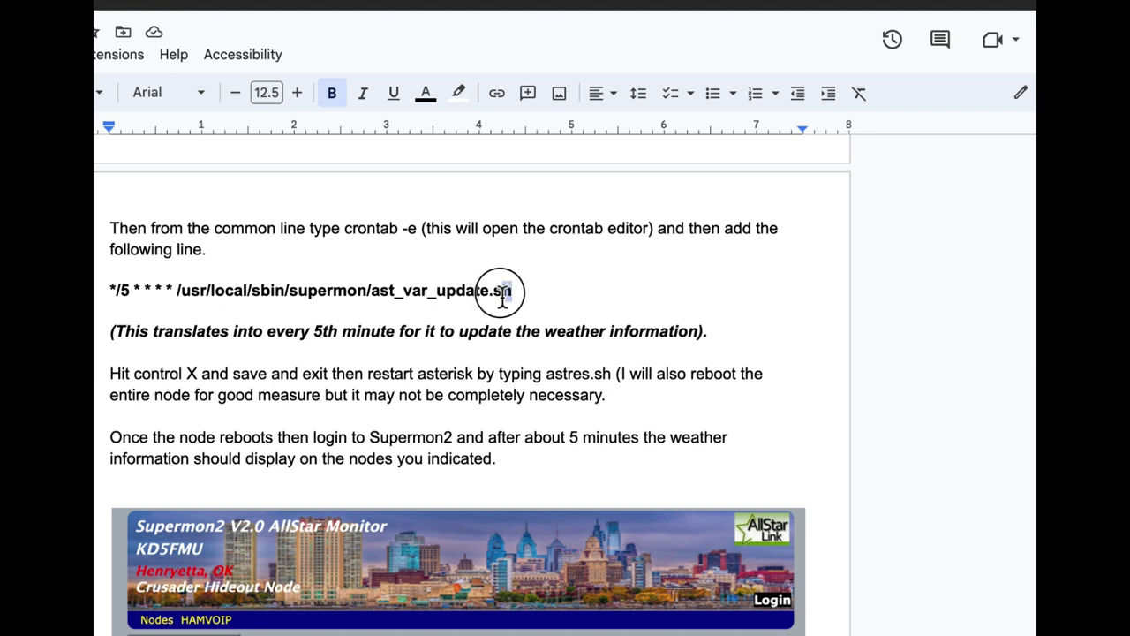
{"action": "triple_click", "coordinate": [271, 290]}
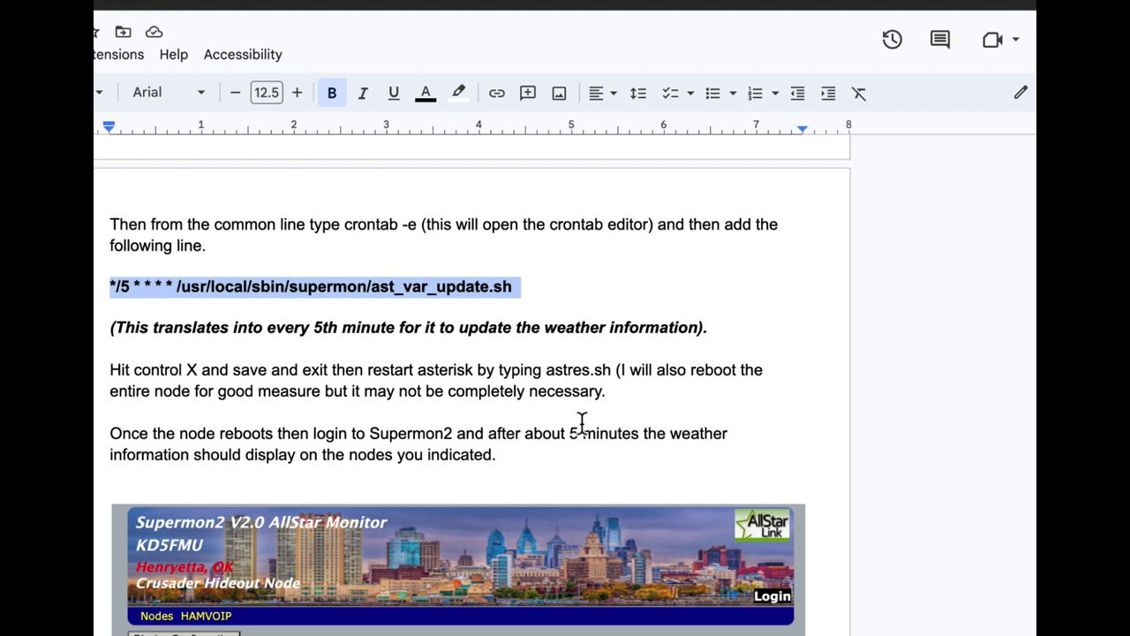
{"action": "left_click", "coordinate": [519, 286]}
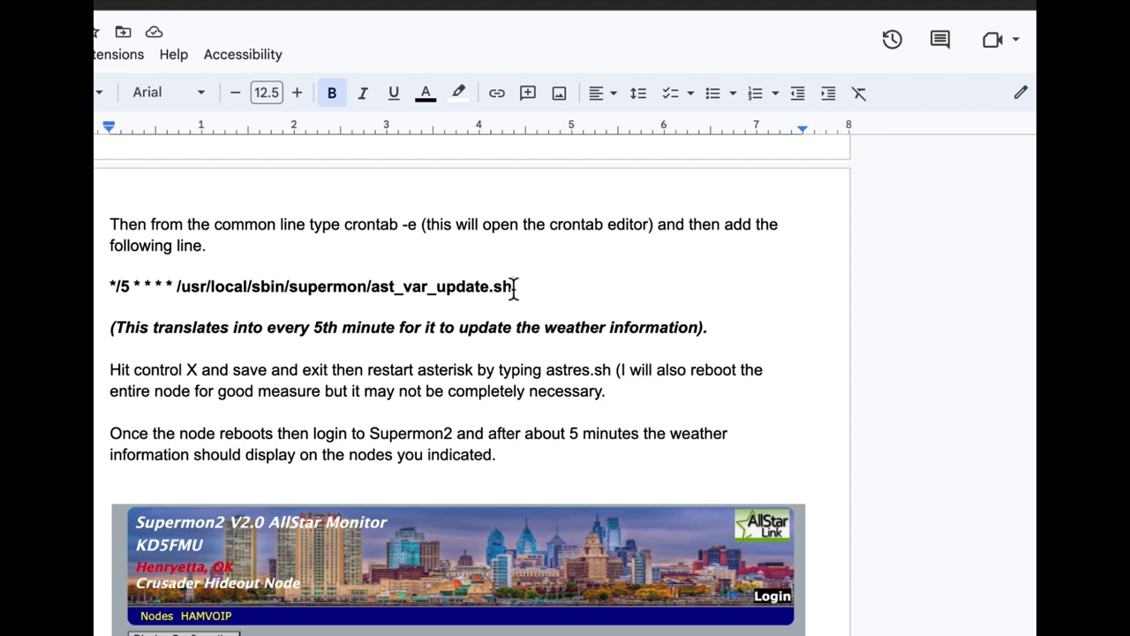
{"action": "left_click_drag", "start_coordinate": [513, 288], "coordinate": [108, 289]}
{"action": "right_click", "coordinate": [138, 290]}
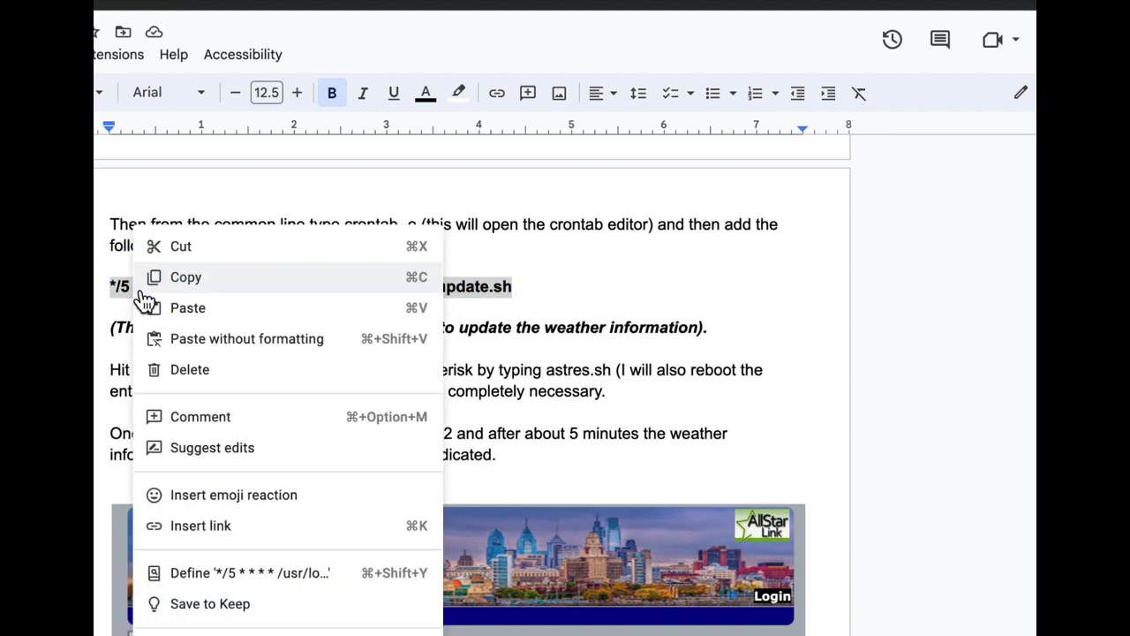
{"action": "left_click", "coordinate": [186, 279]}
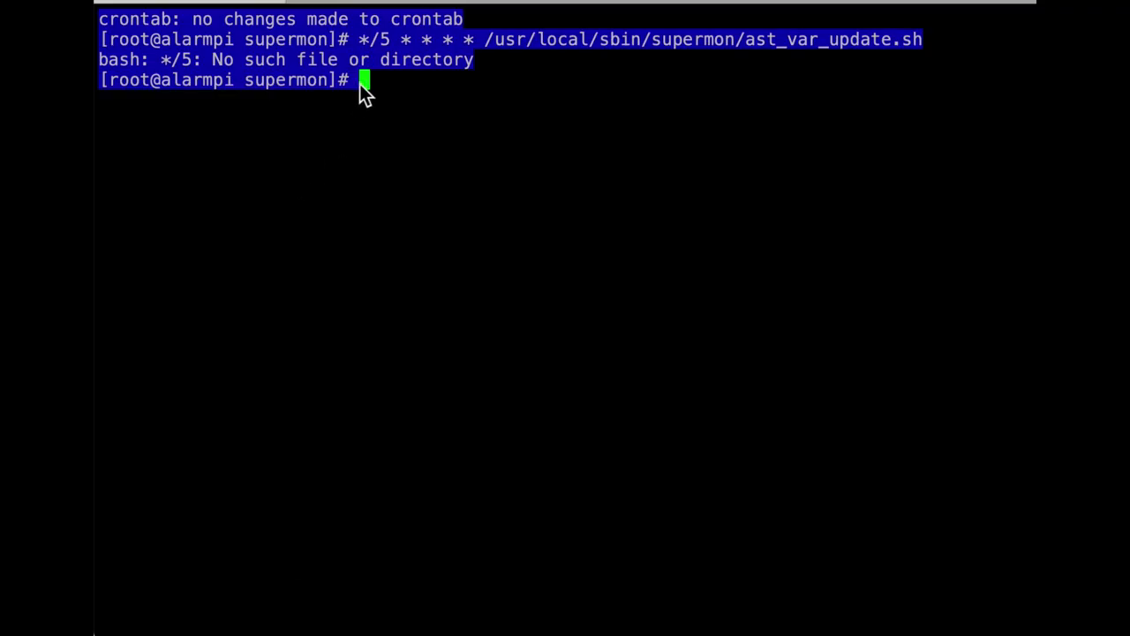
- In the terminal, open the crontab with crontab -e and paste the copied ast_var_update.sh entry below the SkywarnPlus line
{"action": "type", "text": "cronta"}
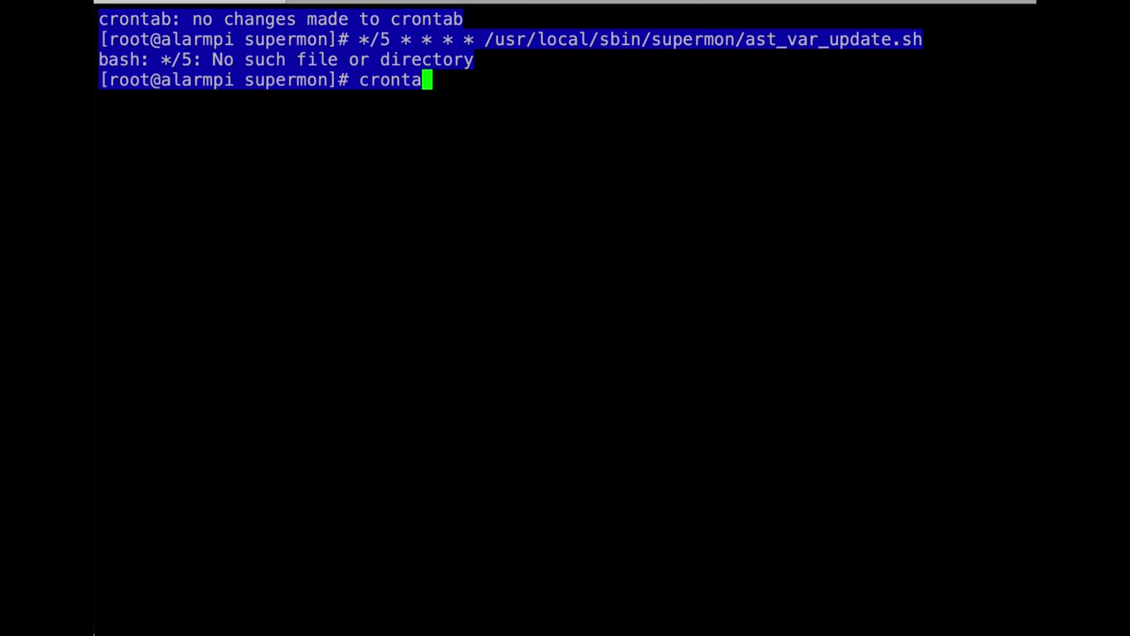
{"action": "type", "text": "b -e"}
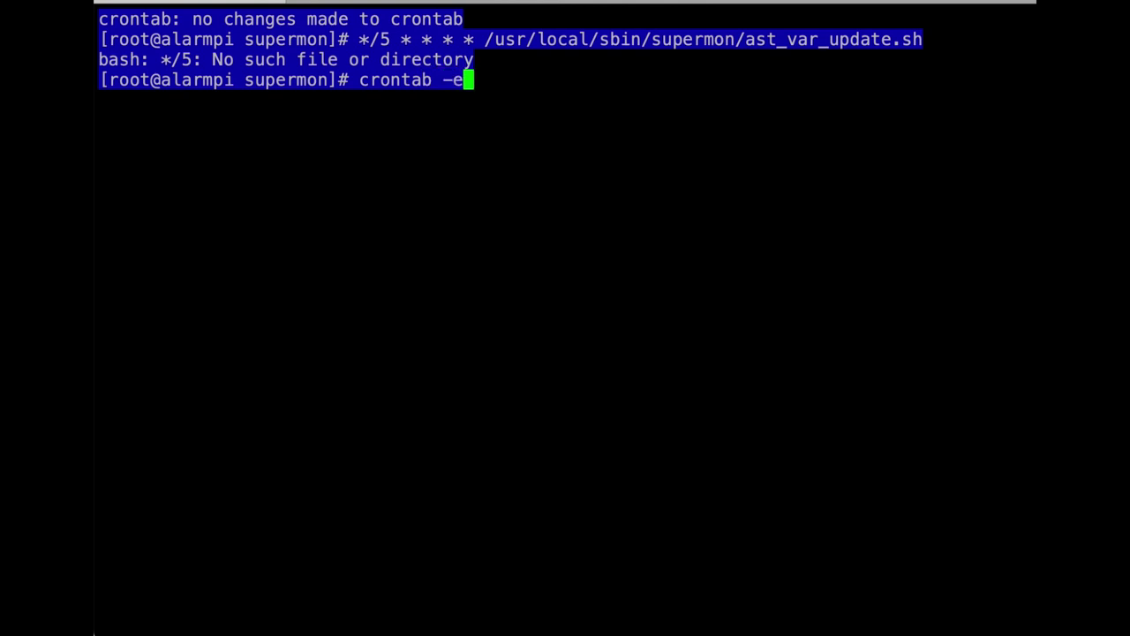
{"action": "key", "text": "Return"}
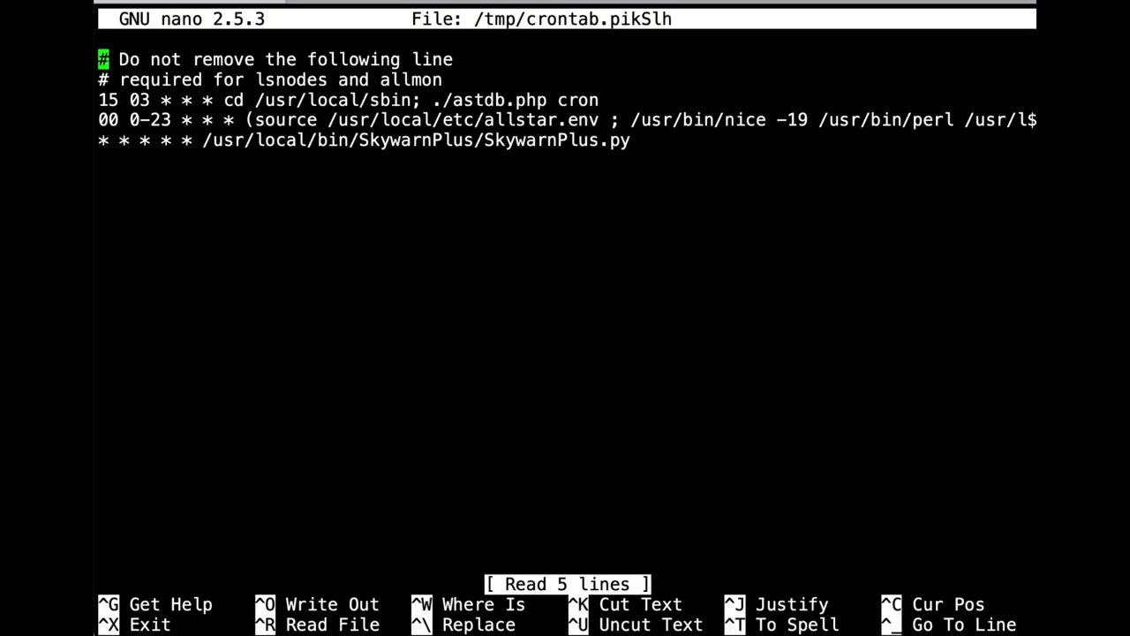
{"action": "key", "text": "Down"}
{"action": "key", "text": "Down"}
{"action": "key", "text": "Down"}
{"action": "key", "text": "Down"}
{"action": "key", "text": "Down"}
{"action": "right_click", "coordinate": [104, 172]}
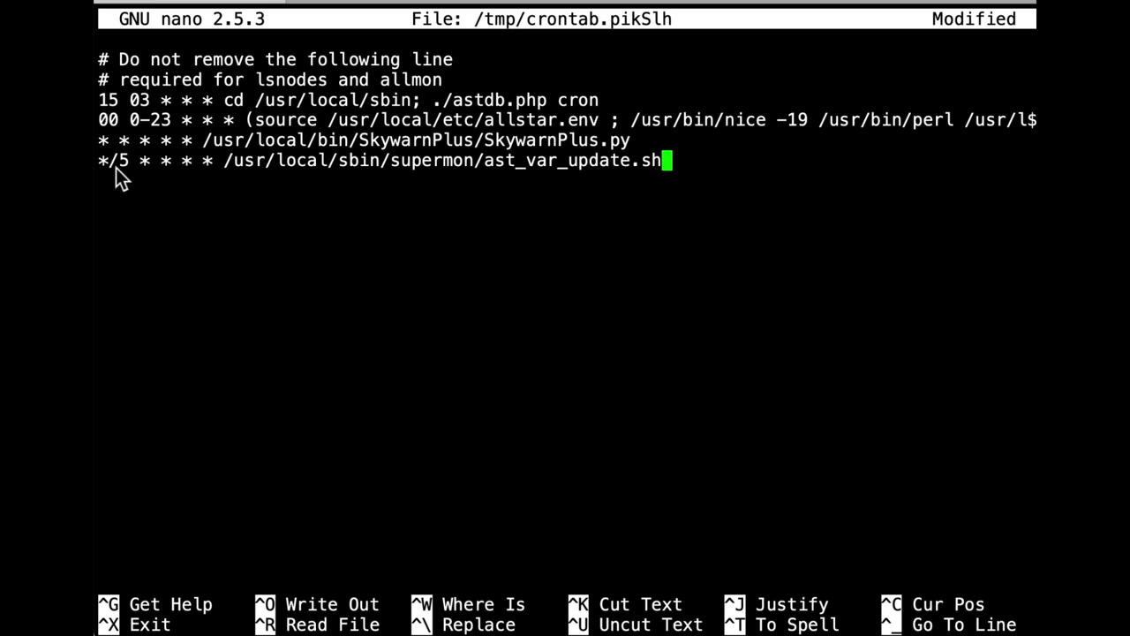
- Change the ast_var_update.sh entry's minute interval to */2, then exit nano and save the crontab
{"action": "key", "text": "Left"}
{"action": "key", "text": "Left"}
{"action": "key", "text": "Left"}
{"action": "key", "text": "Left"}
{"action": "key", "text": "Left"}
{"action": "key", "text": "Left"}
{"action": "key", "text": "Left"}
{"action": "key", "text": "Left"}
{"action": "key", "text": "Left"}
{"action": "key", "text": "Left"}
{"action": "key", "text": "Left"}
{"action": "key", "text": "Left"}
{"action": "key", "text": "Left"}
{"action": "key", "text": "Left"}
{"action": "key", "text": "Left"}
{"action": "key", "text": "Left"}
{"action": "key", "text": "Left"}
{"action": "key", "text": "Left"}
{"action": "key", "text": "Left"}
{"action": "key", "text": "Left"}
{"action": "key", "text": "Left"}
{"action": "key", "text": "Left"}
{"action": "key", "text": "Left"}
{"action": "key", "text": "Left"}
{"action": "key", "text": "Left"}
{"action": "key", "text": "Left"}
{"action": "key", "text": "Left"}
{"action": "key", "text": "Left"}
{"action": "key", "text": "Left"}
{"action": "key", "text": "Left"}
{"action": "key", "text": "Left"}
{"action": "key", "text": "Left"}
{"action": "key", "text": "Left"}
{"action": "key", "text": "Left"}
{"action": "key", "text": "Left"}
{"action": "key", "text": "Left"}
{"action": "key", "text": "Left"}
{"action": "key", "text": "Left"}
{"action": "key", "text": "Left"}
{"action": "key", "text": "Left"}
{"action": "key", "text": "Left"}
{"action": "key", "text": "Left"}
{"action": "key", "text": "Left"}
{"action": "key", "text": "Left"}
{"action": "key", "text": "Left"}
{"action": "key", "text": "Left"}
{"action": "key", "text": "Left"}
{"action": "key", "text": "BackSpace"}
{"action": "type", "text": "2"}
{"action": "key", "text": "ctrl+x"}
{"action": "key", "text": "y"}
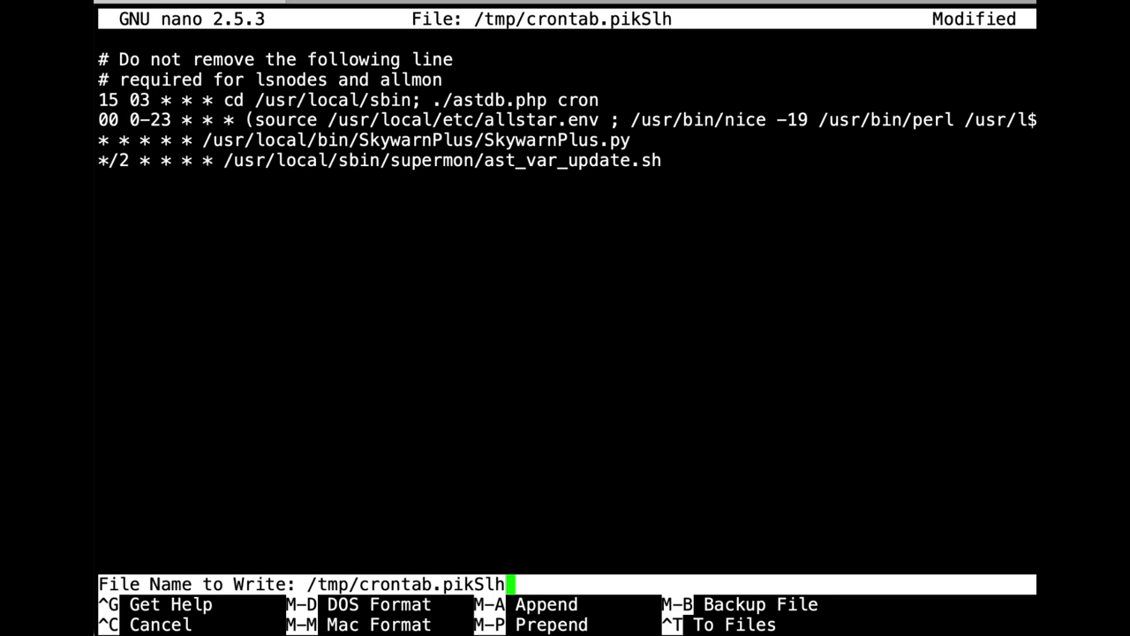
{"action": "key", "text": "Return"}
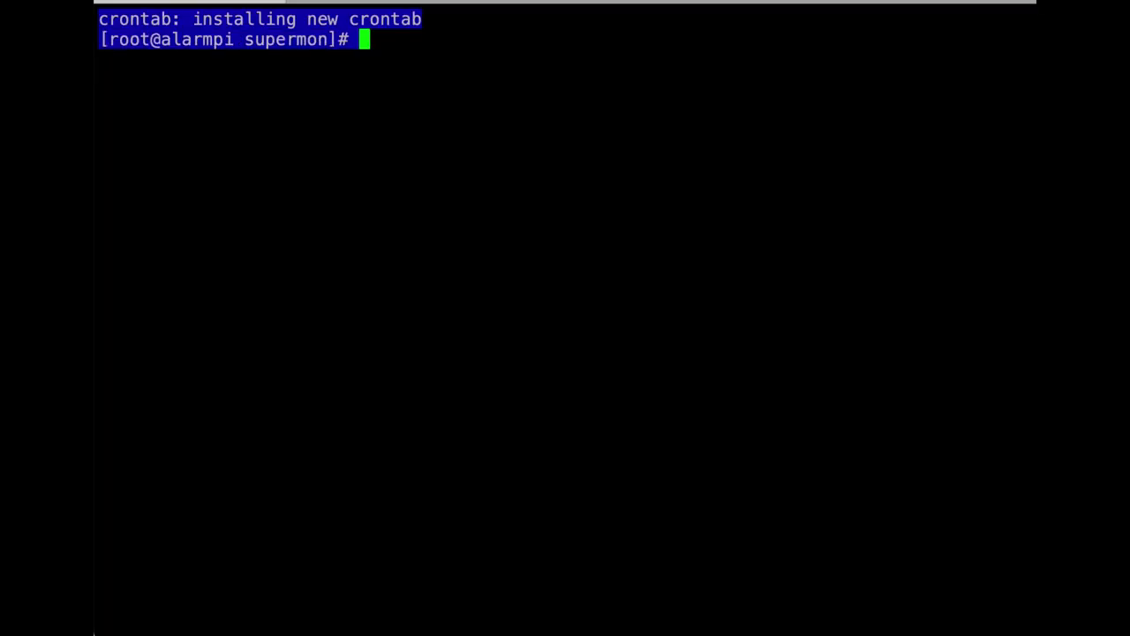
- Exit the shell to the admin menu and close the browser page with the AllStarLink chart of node 576333
{"action": "type", "text": "exit"}
{"action": "key", "text": "Return"}
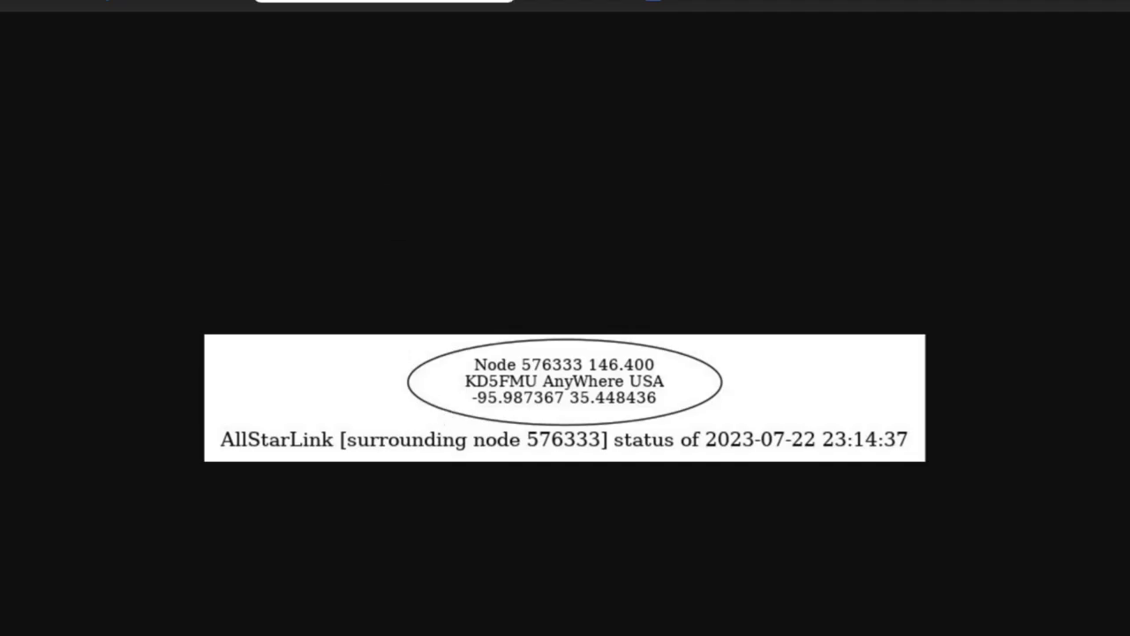
{"action": "key", "text": "ctrl+w"}
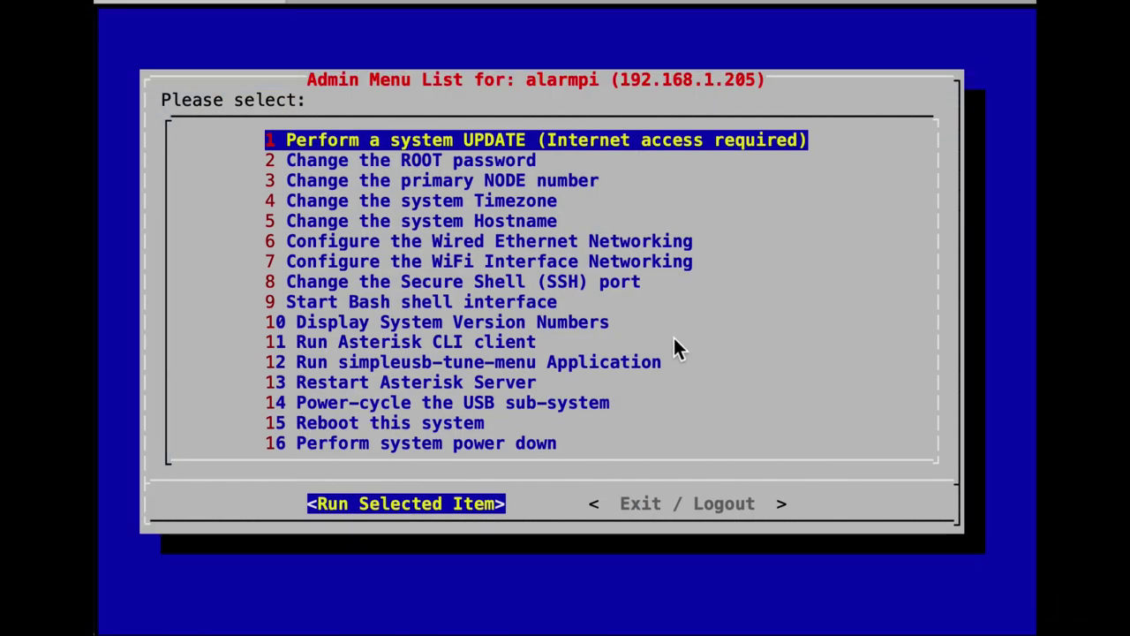
- Start the Bash shell interface from the admin menu and reopen node_info.ini in nano
{"action": "key", "text": "8"}
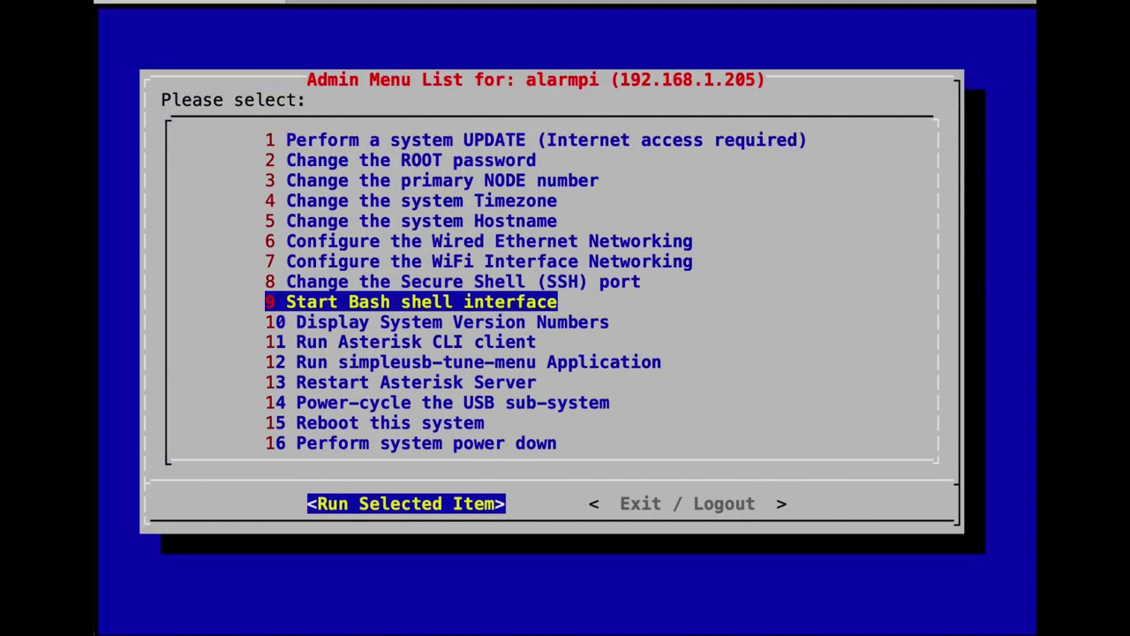
{"action": "key", "text": "Return"}
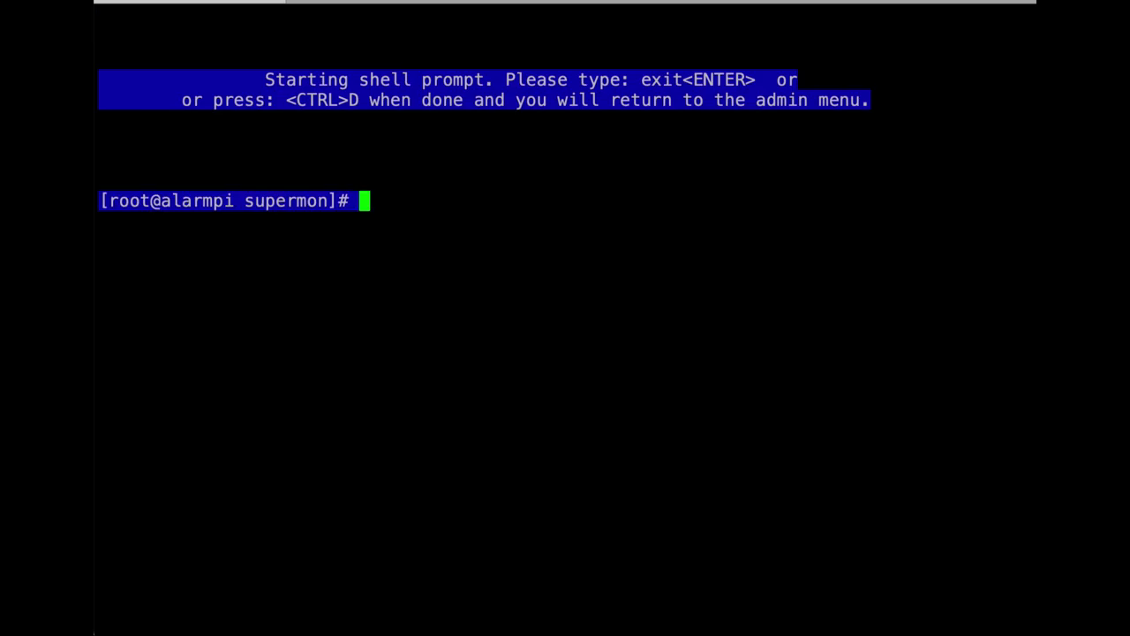
{"action": "key", "text": "Up"}
{"action": "key", "text": "Up"}
{"action": "key", "text": "Up"}
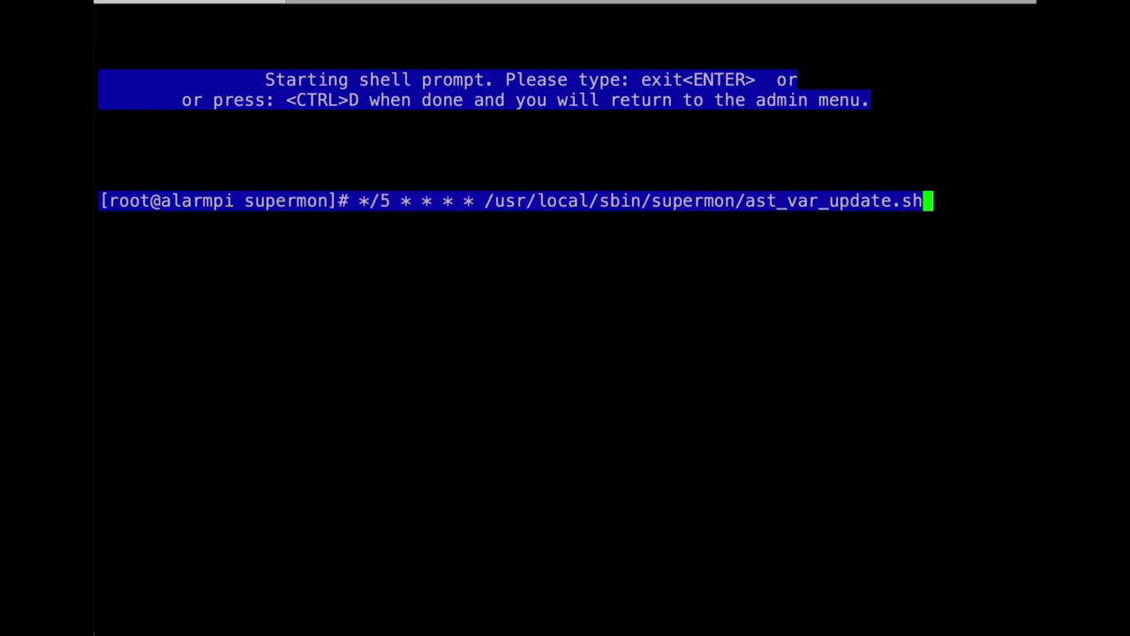
{"action": "key", "text": "Down"}
{"action": "key", "text": "Up"}
{"action": "key", "text": "Up"}
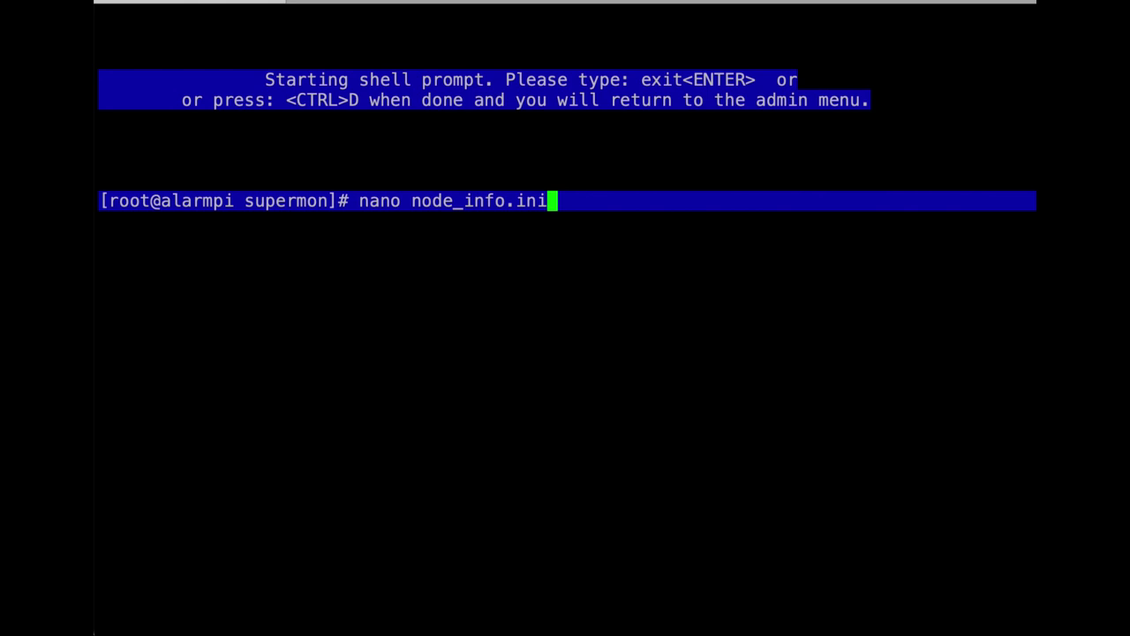
{"action": "key", "text": "Return"}
- Add node 1999 after 576333 inside the NODE quotes, separated by a space, then exit nano and save node_info.ini
{"action": "key", "text": "Down"}
{"action": "key", "text": "Down"}
{"action": "key", "text": "Down"}
{"action": "key", "text": "Down"}
{"action": "key", "text": "Down"}
{"action": "key", "text": "Down"}
{"action": "key", "text": "Down"}
{"action": "key", "text": "Down"}
{"action": "key", "text": "Down"}
{"action": "key", "text": "Down"}
{"action": "key", "text": "Down"}
{"action": "key", "text": "Down"}
{"action": "key", "text": "Down"}
{"action": "key", "text": "Down"}
{"action": "key", "text": "Down"}
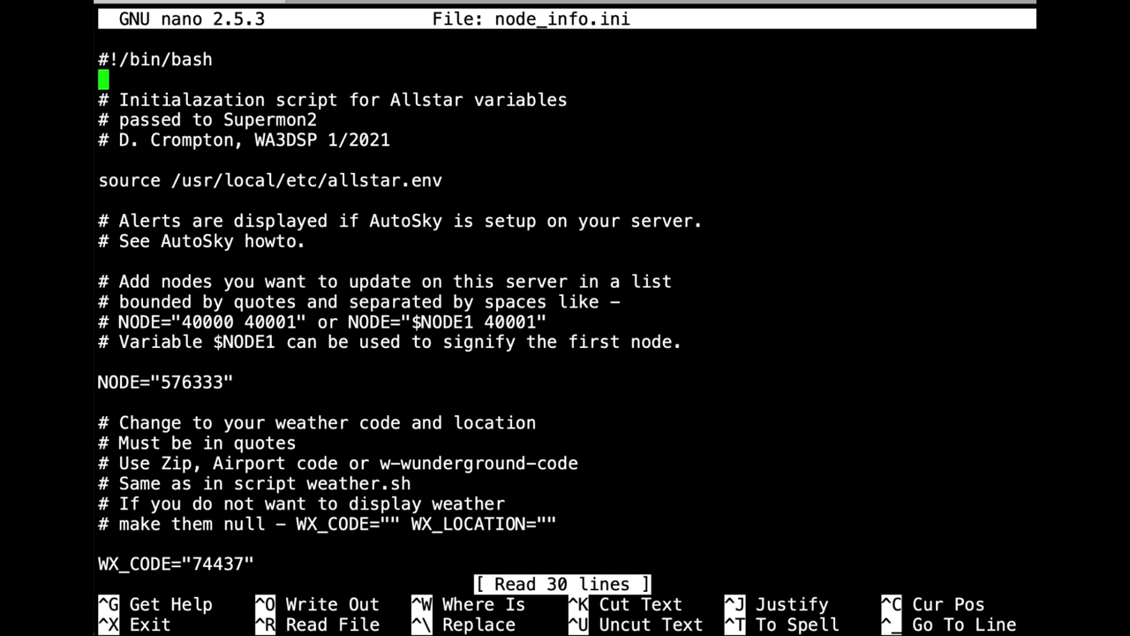
{"action": "key", "text": "Down"}
{"action": "key", "text": "Right"}
{"action": "key", "text": "Right"}
{"action": "key", "text": "Right"}
{"action": "key", "text": "Right"}
{"action": "key", "text": "Right"}
{"action": "key", "text": "Right"}
{"action": "key", "text": "Right"}
{"action": "key", "text": "Right"}
{"action": "key", "text": "Right"}
{"action": "key", "text": "Right"}
{"action": "key", "text": "Right"}
{"action": "key", "text": "Right"}
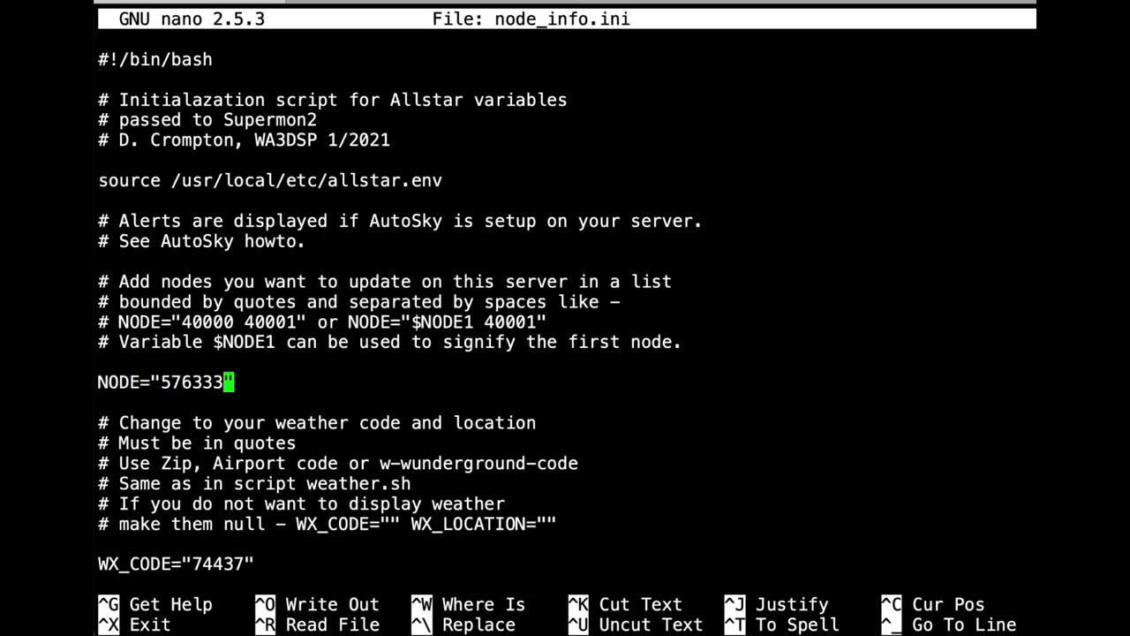
{"action": "type", "text": ","}
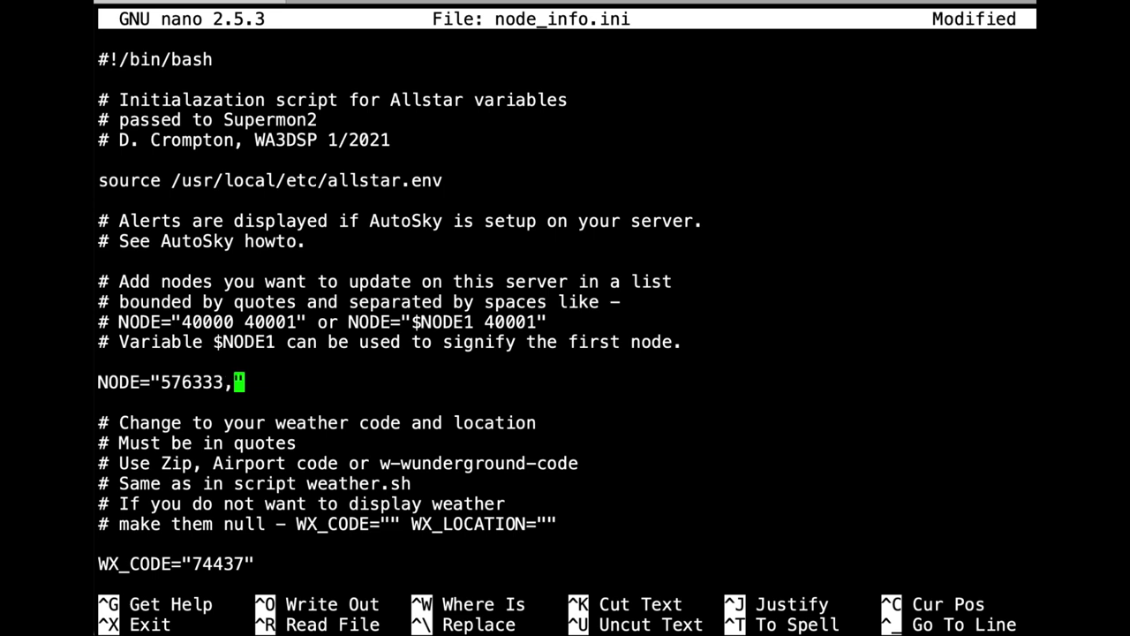
{"action": "key", "text": "BackSpace"}
{"action": "type", "text": "1999"}
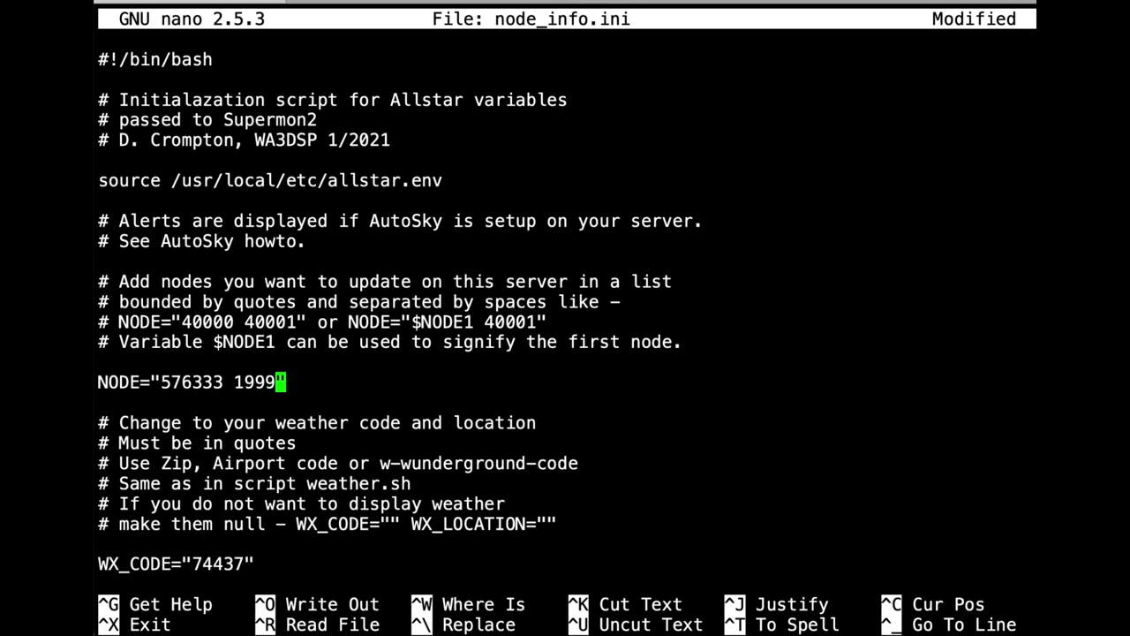
{"action": "key", "text": "ctrl+x"}
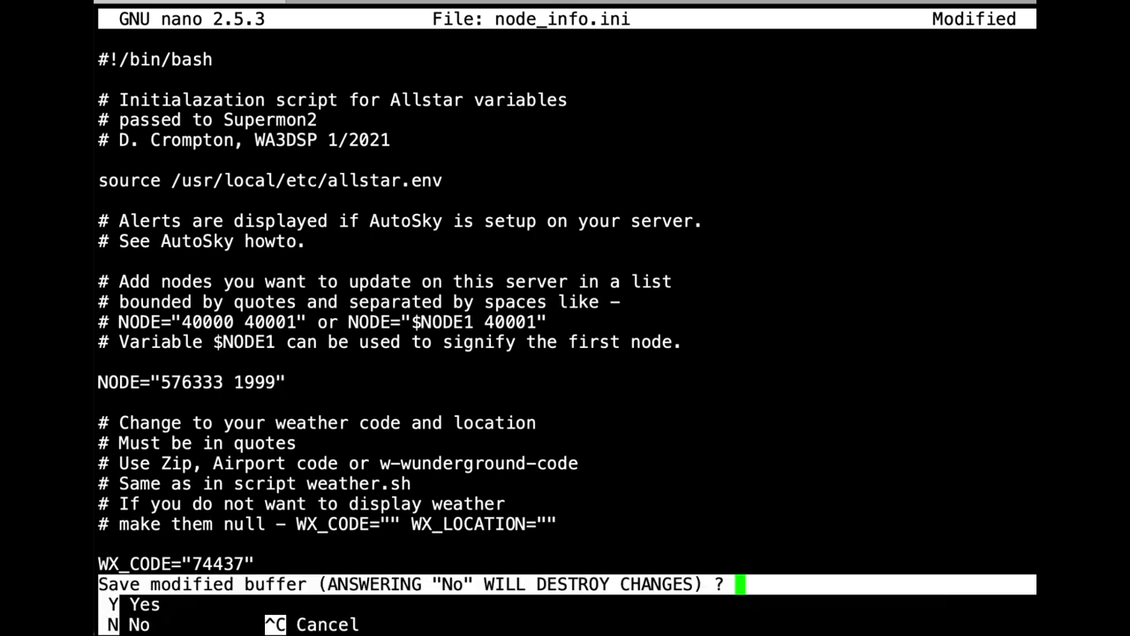
{"action": "key", "text": "y"}
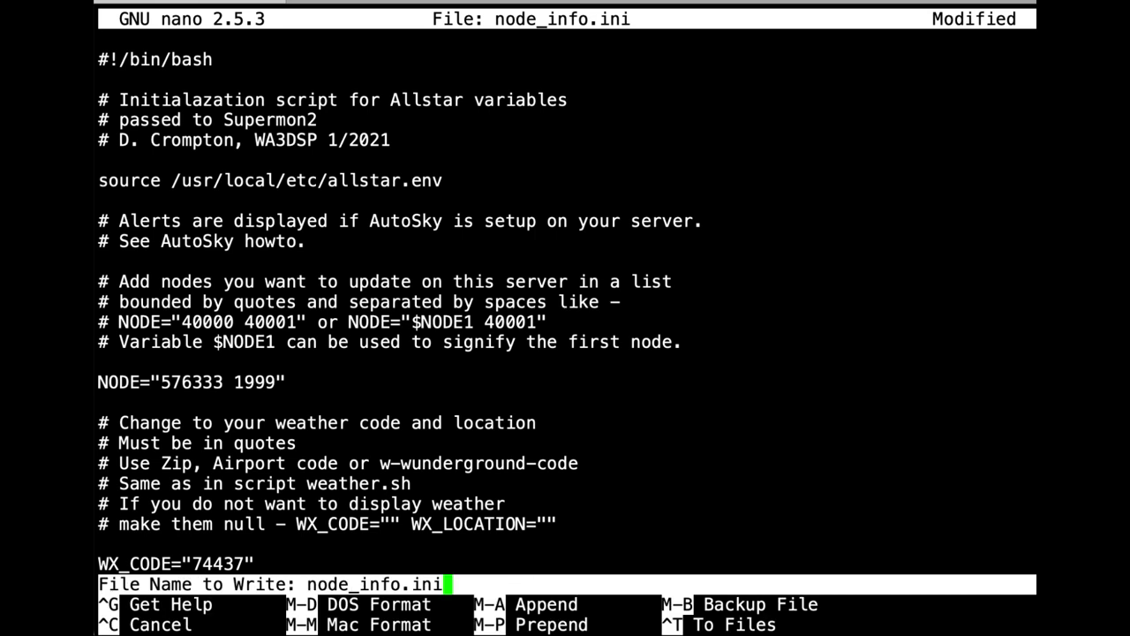
{"action": "key", "text": "Return"}
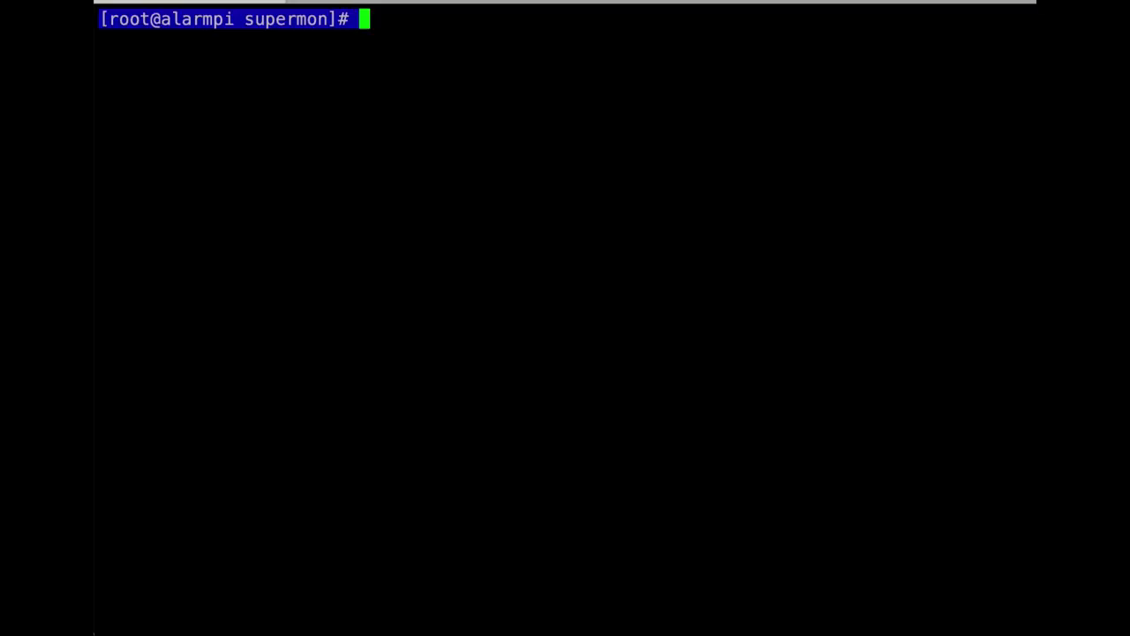
- Exit the shell, then switch to the browser and reload the Supermon2 page for nodes 576333 and 1999
{"action": "type", "text": "exit"}
{"action": "key", "text": "Return"}
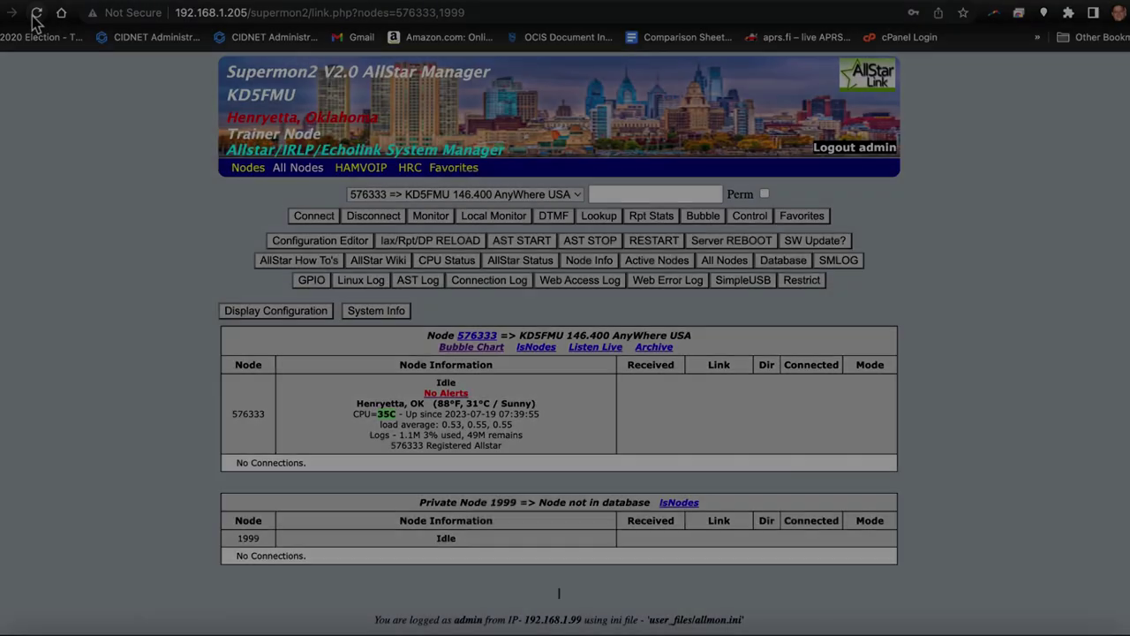
{"action": "left_click", "coordinate": [37, 12]}
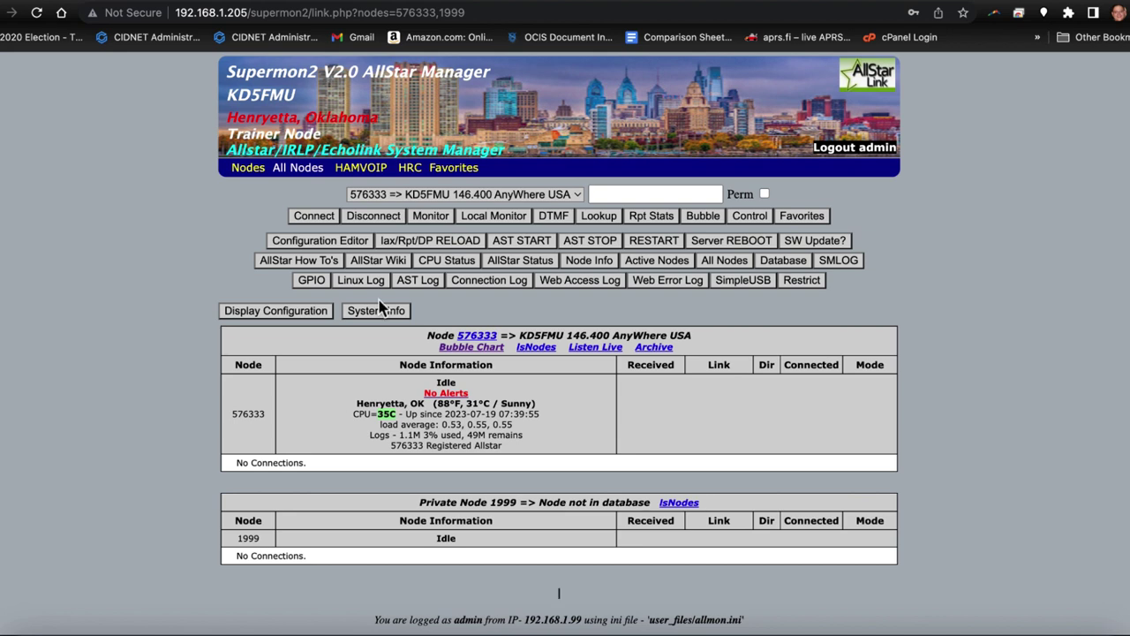
{"action": "left_click", "coordinate": [530, 196]}
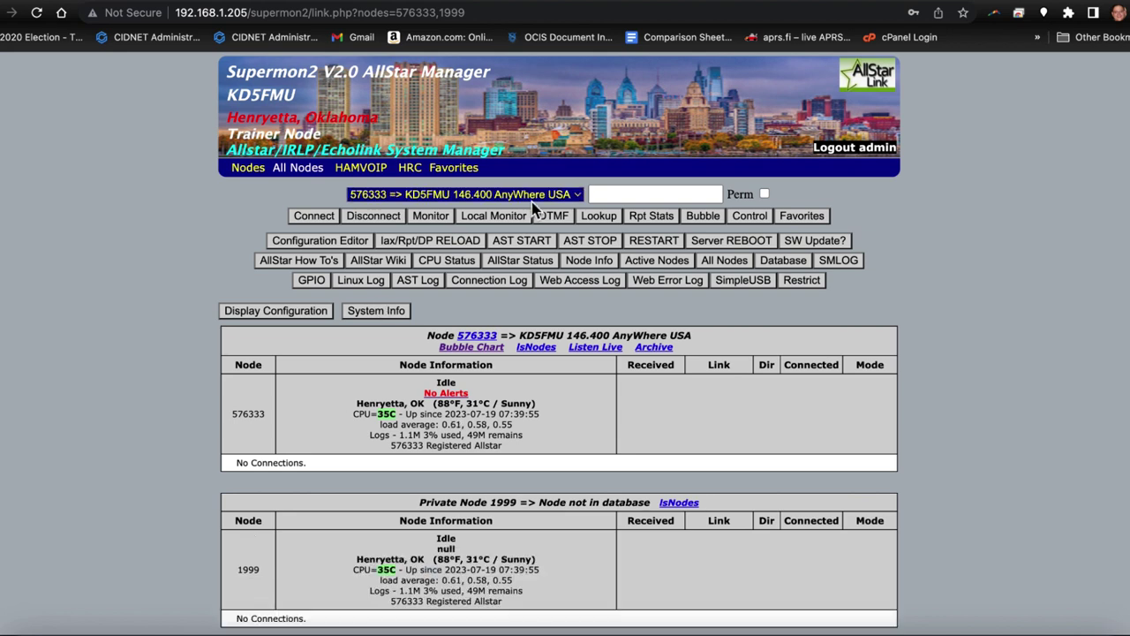
{"action": "left_click", "coordinate": [489, 88]}
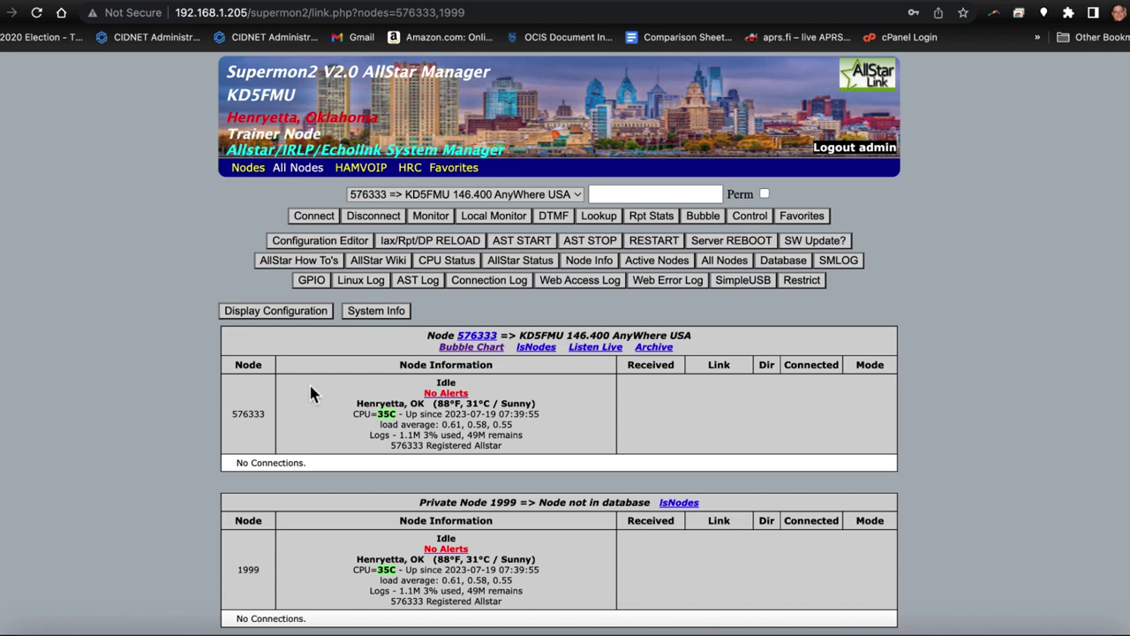
{"action": "scroll", "coordinate": [313, 391], "scroll_direction": "down", "scroll_amount": 1}
{"action": "scroll", "coordinate": [312, 391], "scroll_direction": "down", "scroll_amount": 1}
{"action": "scroll", "coordinate": [180, 304], "scroll_direction": "down", "scroll_amount": 3}
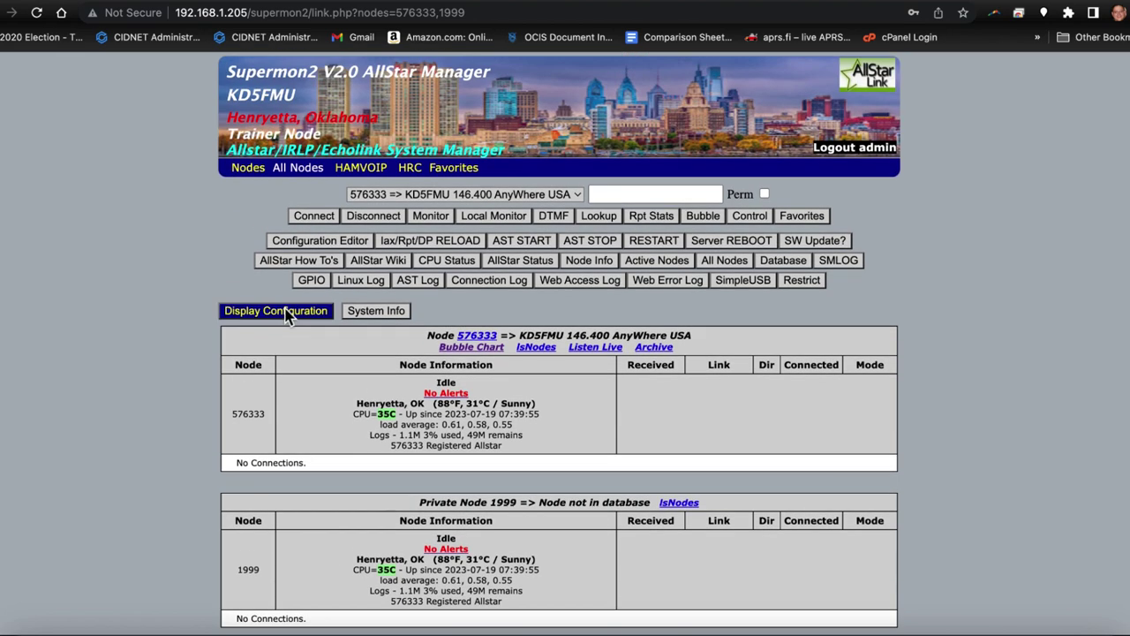
{"action": "scroll", "coordinate": [285, 316], "scroll_direction": "up", "scroll_amount": 3}
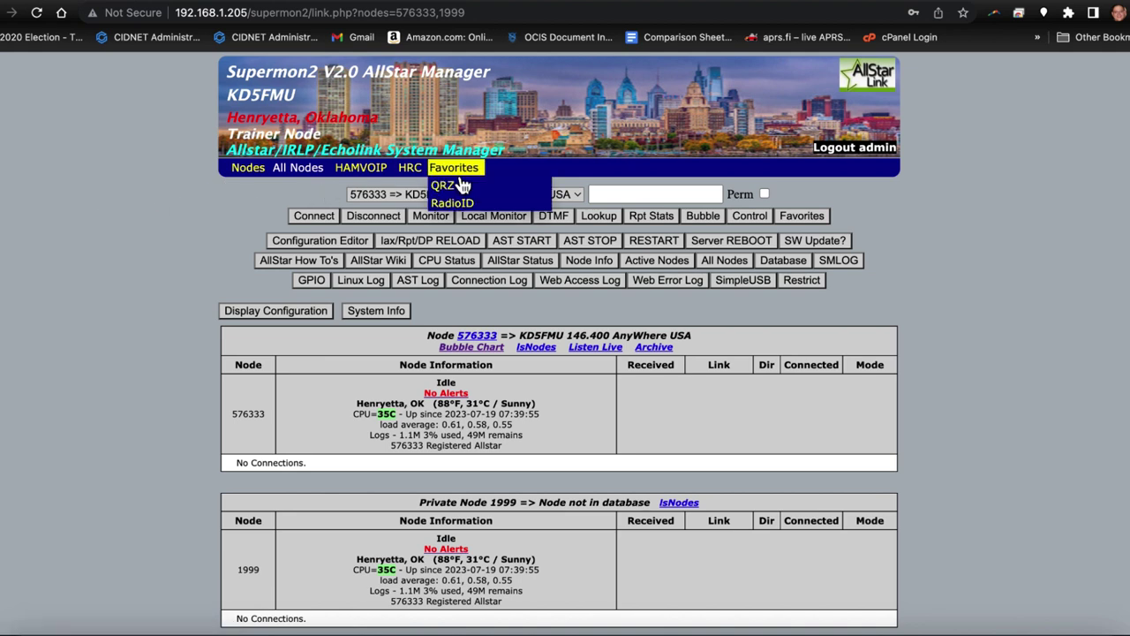
{"action": "mouse_move", "coordinate": [248, 168]}
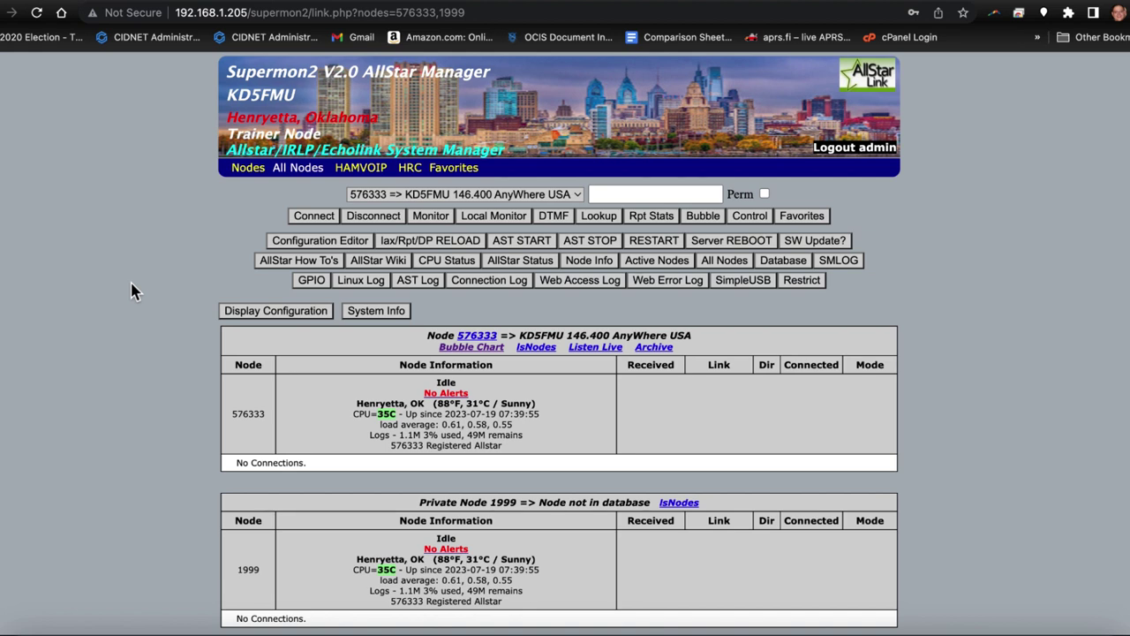
- Open the Supermon2 global.inc file in the Configuration Editor and select the DISPLAY_BACKGROUND colour code
{"action": "key", "text": "Tab"}
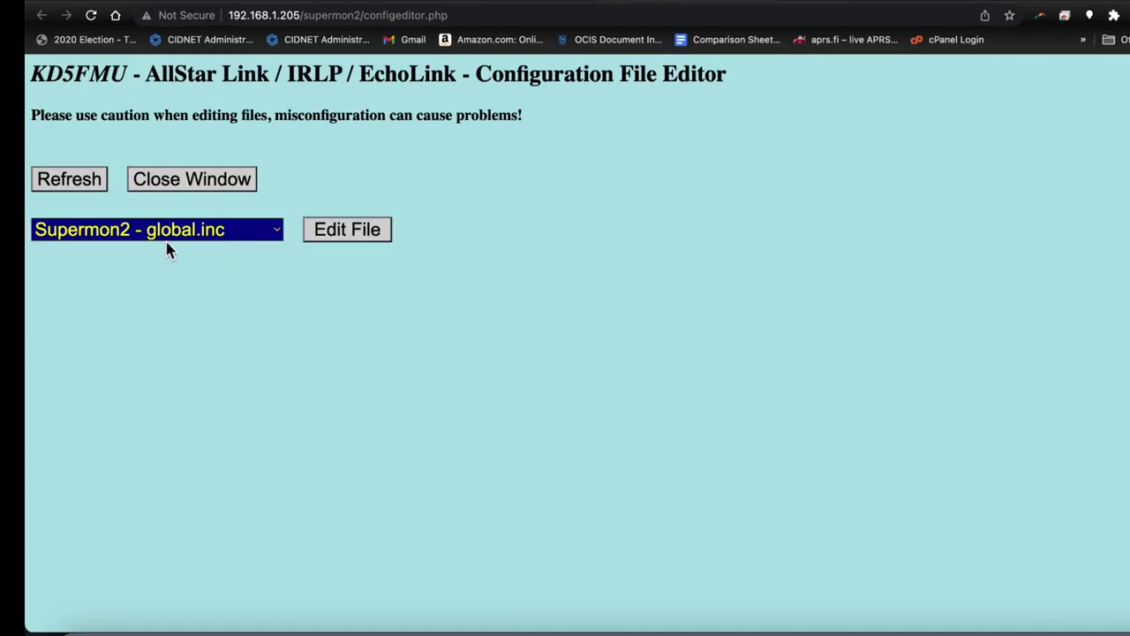
{"action": "left_click", "coordinate": [331, 245]}
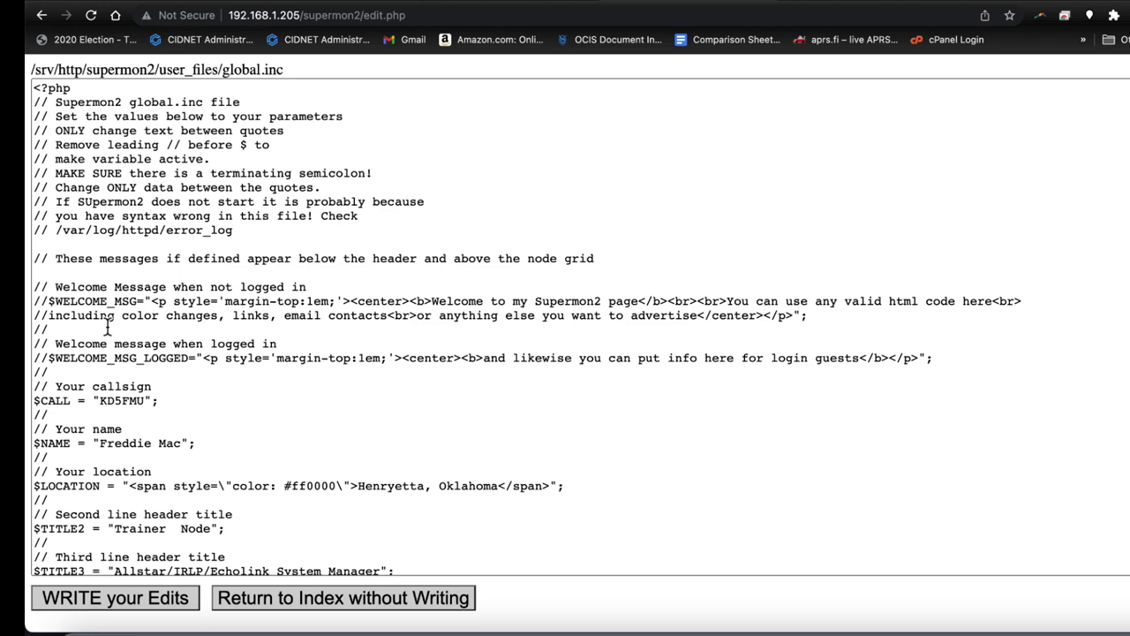
{"action": "scroll", "coordinate": [108, 328], "scroll_direction": "down", "scroll_amount": 10}
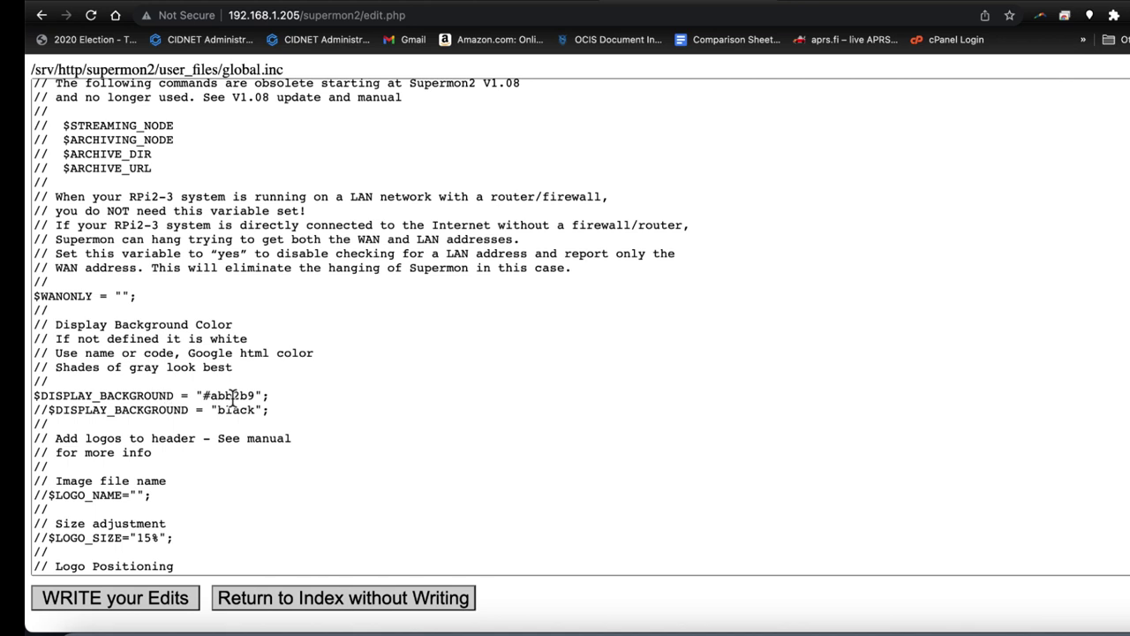
{"action": "left_click_drag", "start_coordinate": [212, 396], "coordinate": [251, 396]}
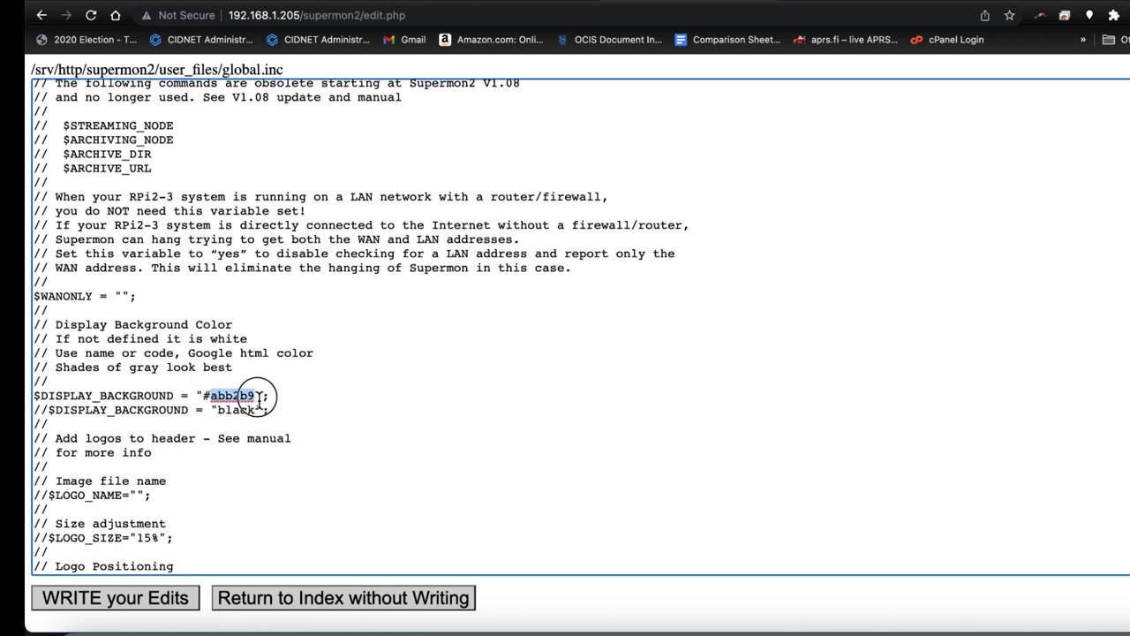
{"action": "right_click", "coordinate": [252, 396]}
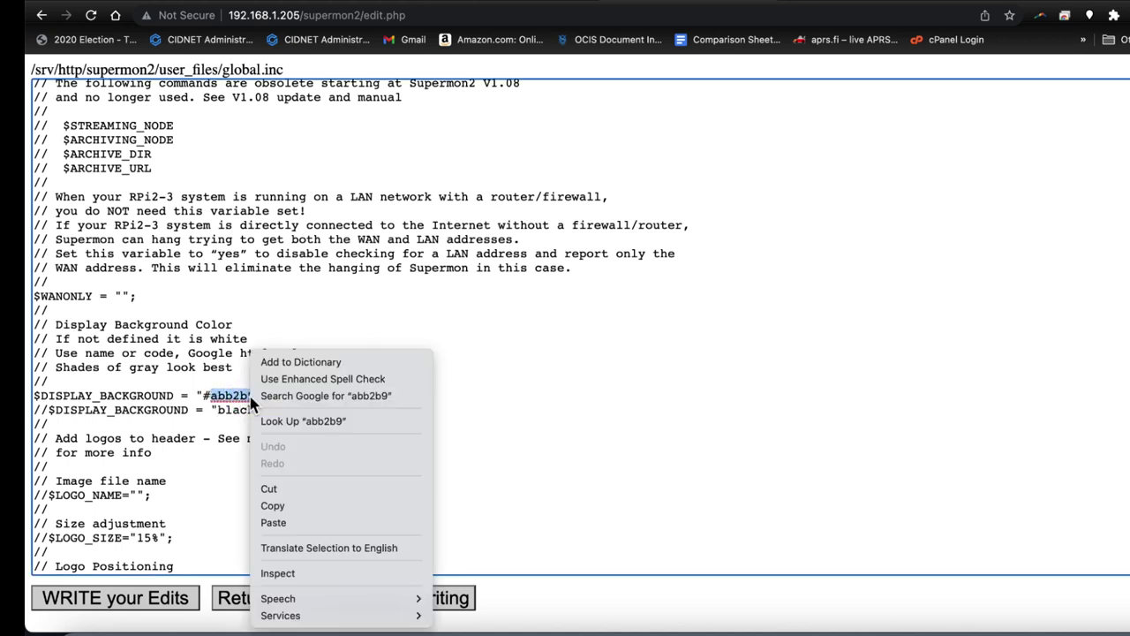
{"action": "left_click", "coordinate": [440, 310]}
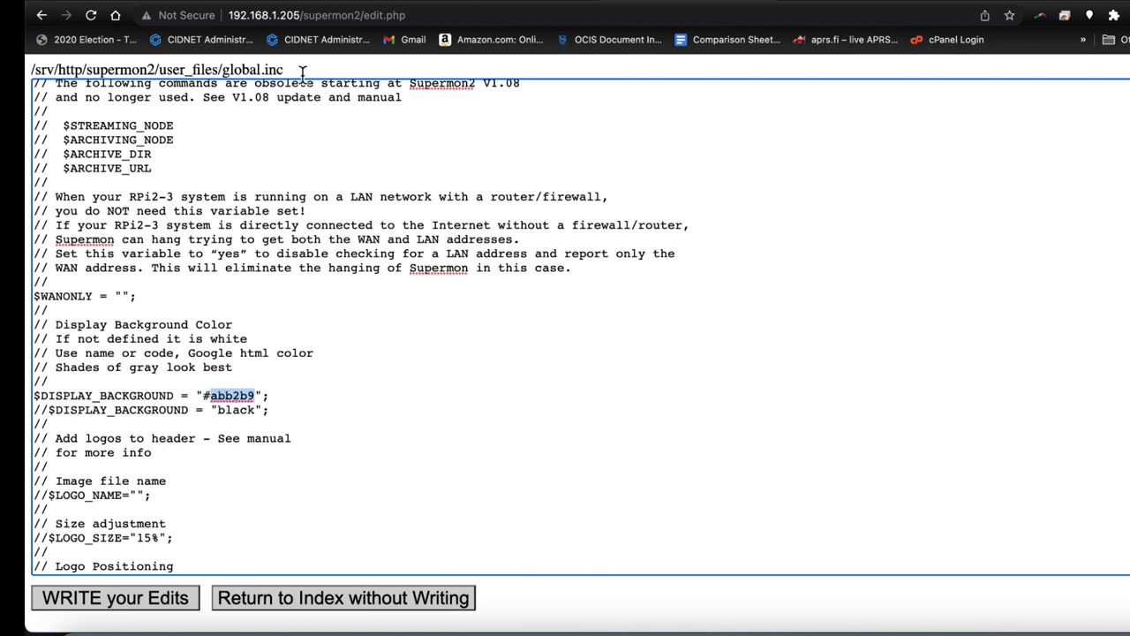
- Switch to the htmlcolorcodes.com page, pick the bright turquoise #1BE9E2 and copy its hex code
{"action": "left_click", "coordinate": [805, 5]}
{"action": "left_click_drag", "start_coordinate": [494, 318], "coordinate": [610, 302]}
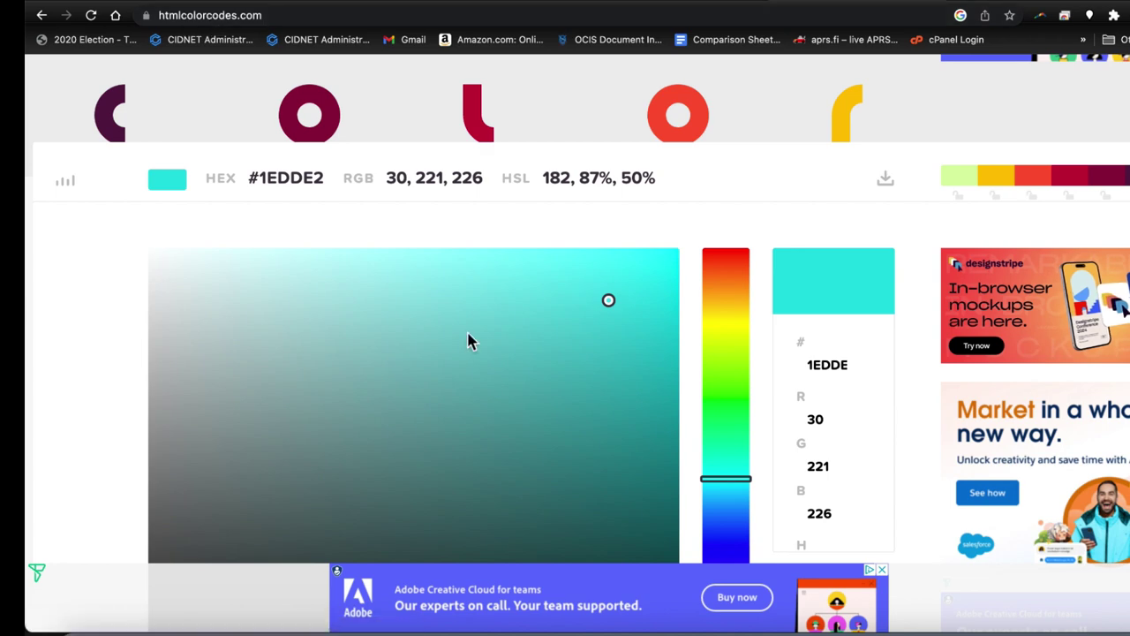
{"action": "mouse_move", "coordinate": [731, 413]}
{"action": "left_mouse_down"}
{"action": "mouse_move", "coordinate": [734, 309]}
{"action": "mouse_move", "coordinate": [721, 520]}
{"action": "mouse_move", "coordinate": [722, 475]}
{"action": "left_mouse_up"}
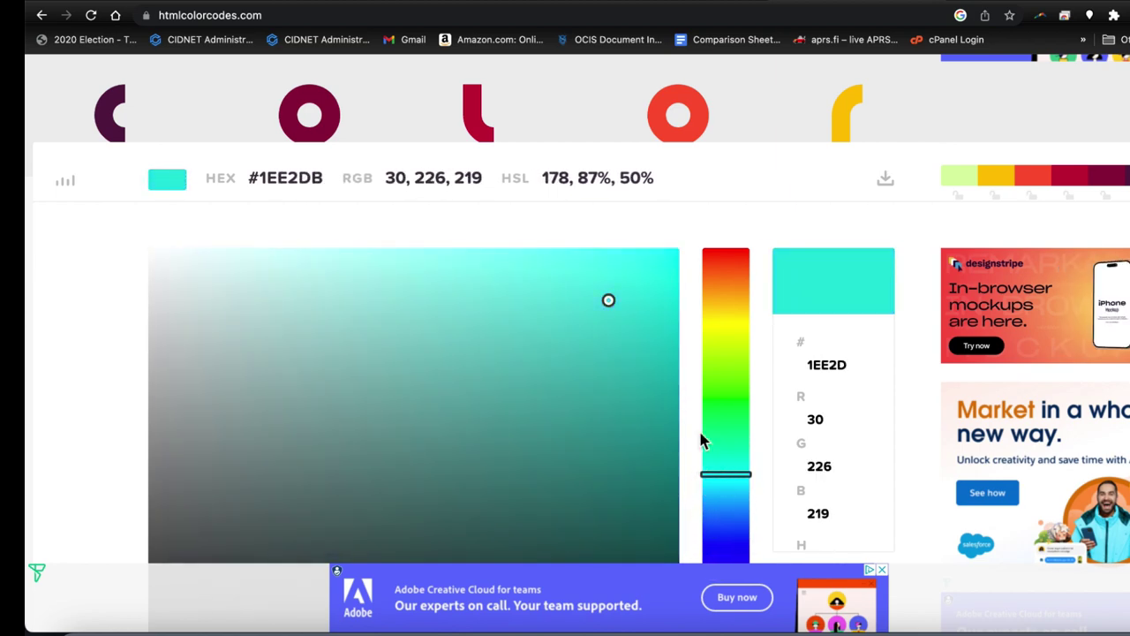
{"action": "mouse_move", "coordinate": [633, 348]}
{"action": "left_mouse_down"}
{"action": "mouse_move", "coordinate": [615, 320]}
{"action": "mouse_move", "coordinate": [618, 288]}
{"action": "left_mouse_up"}
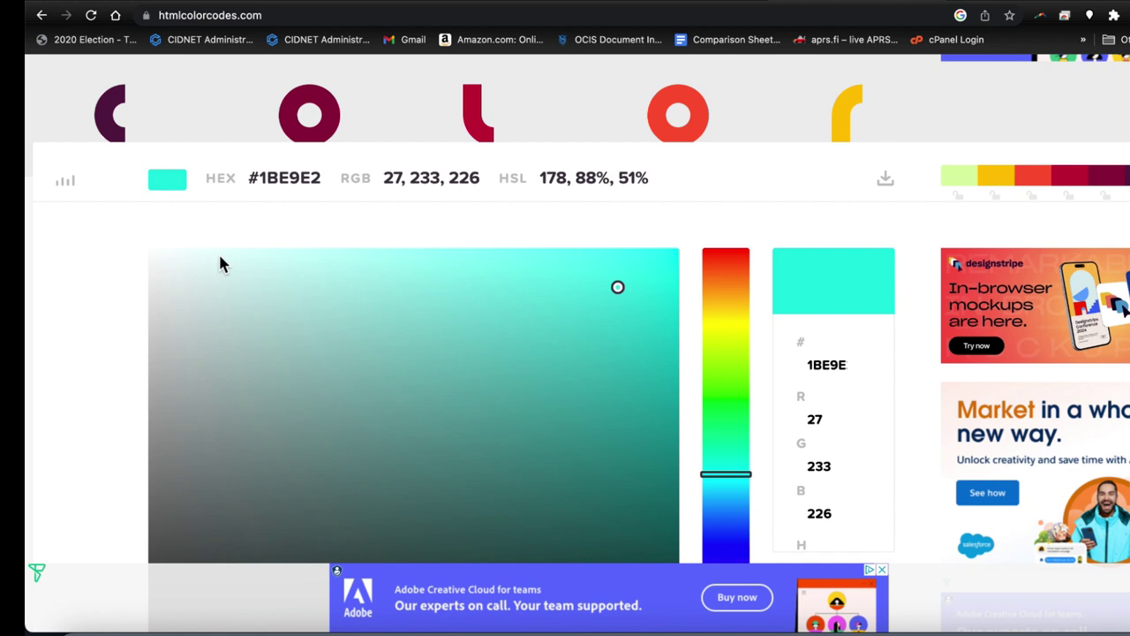
{"action": "triple_click", "coordinate": [265, 187]}
{"action": "right_click", "coordinate": [273, 179]}
{"action": "left_click", "coordinate": [288, 210]}
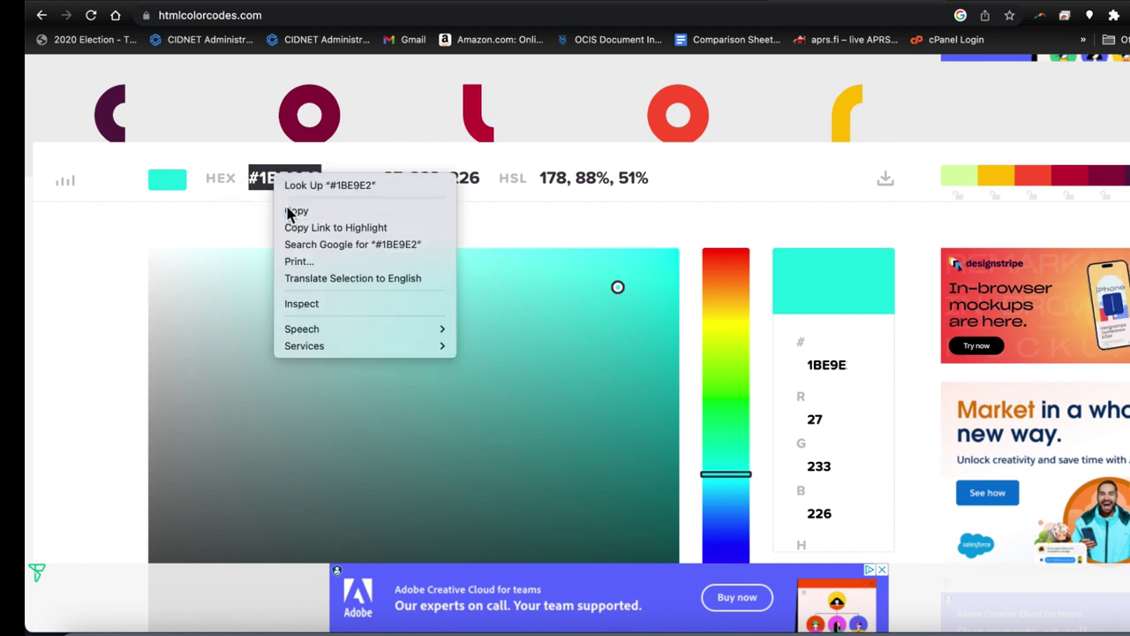
- Back in global.inc, replace the DISPLAY_BACKGROUND value including its # with the copied #1BE9E2, then write the edits and return to the index
{"action": "left_click", "coordinate": [666, 3]}
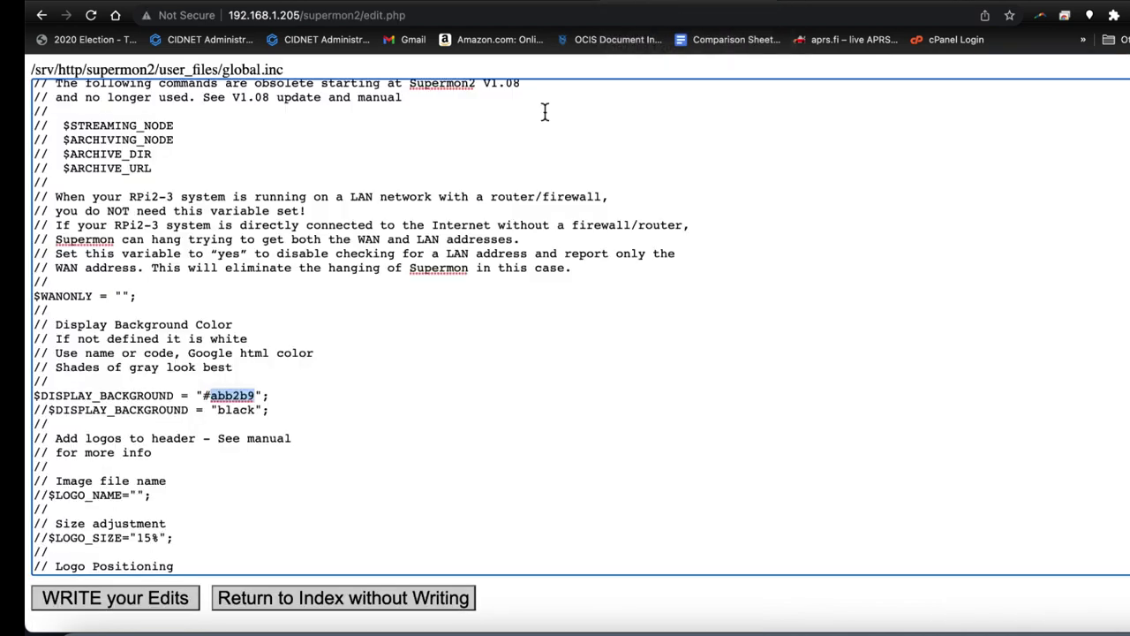
{"action": "left_click_drag", "start_coordinate": [254, 395], "coordinate": [204, 395]}
{"action": "right_click", "coordinate": [228, 402]}
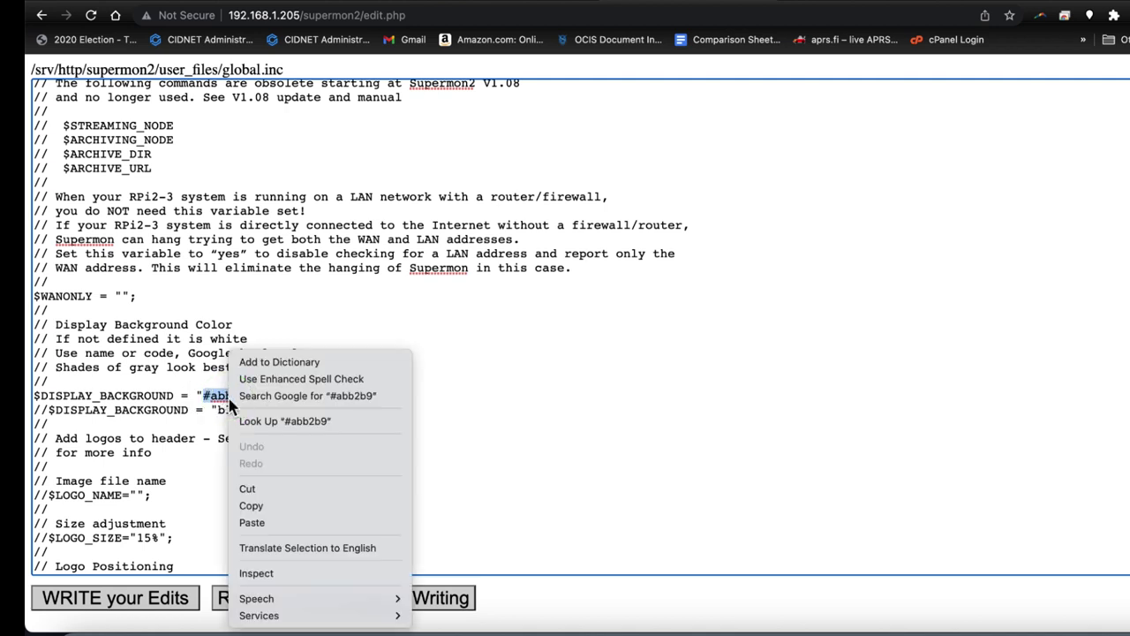
{"action": "left_click", "coordinate": [256, 523]}
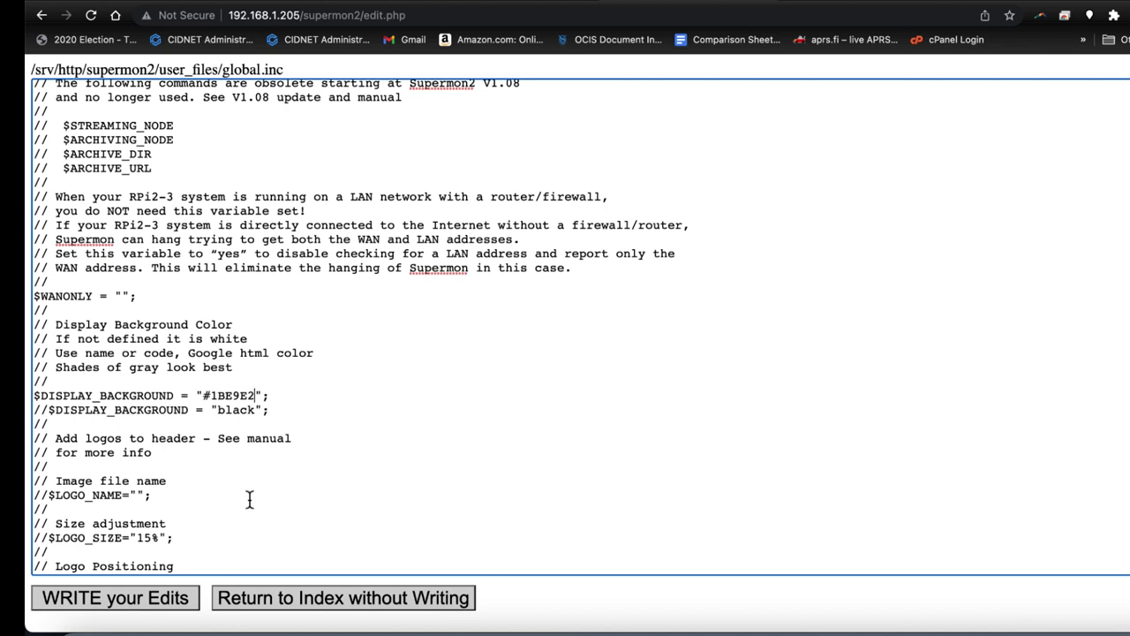
{"action": "left_click", "coordinate": [166, 603]}
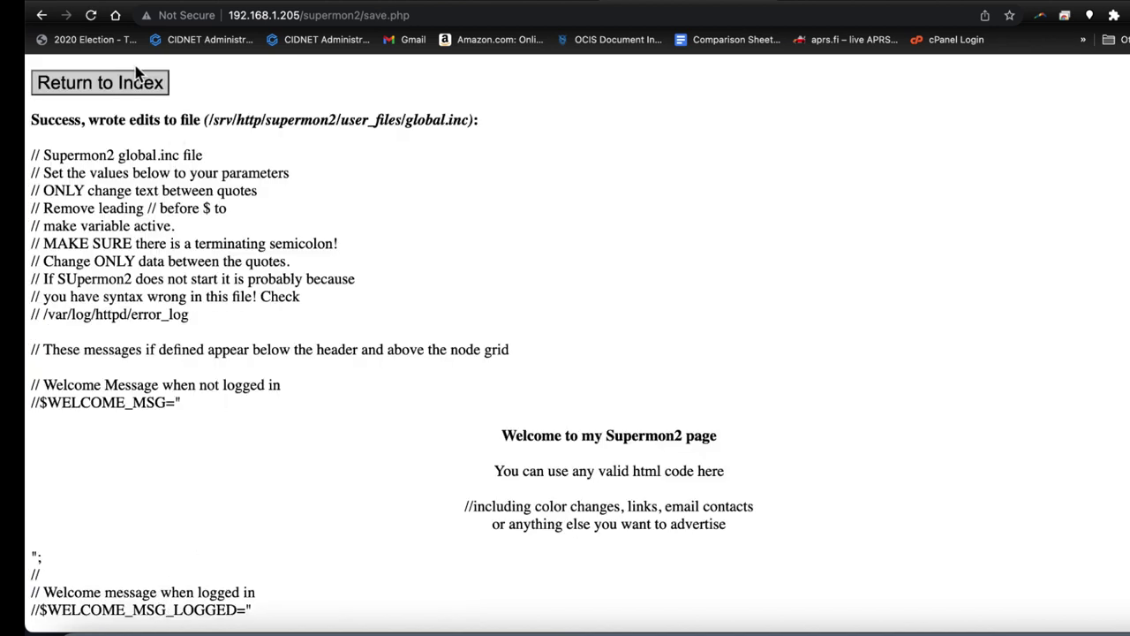
{"action": "left_click", "coordinate": [137, 80]}
- Switch to the Supermon2 page for nodes 576333 and 1999 and check its background colour
{"action": "left_click", "coordinate": [523, 6]}
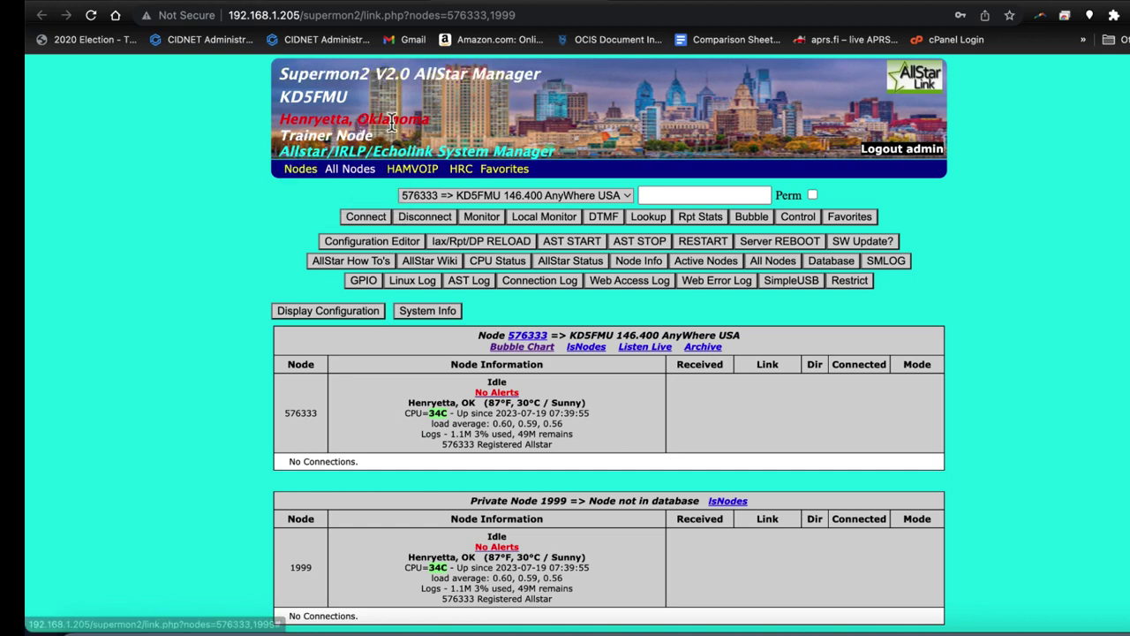
{"action": "scroll", "coordinate": [277, 265], "scroll_direction": "down", "scroll_amount": 3}
{"action": "scroll", "coordinate": [276, 275], "scroll_direction": "up", "scroll_amount": 3}
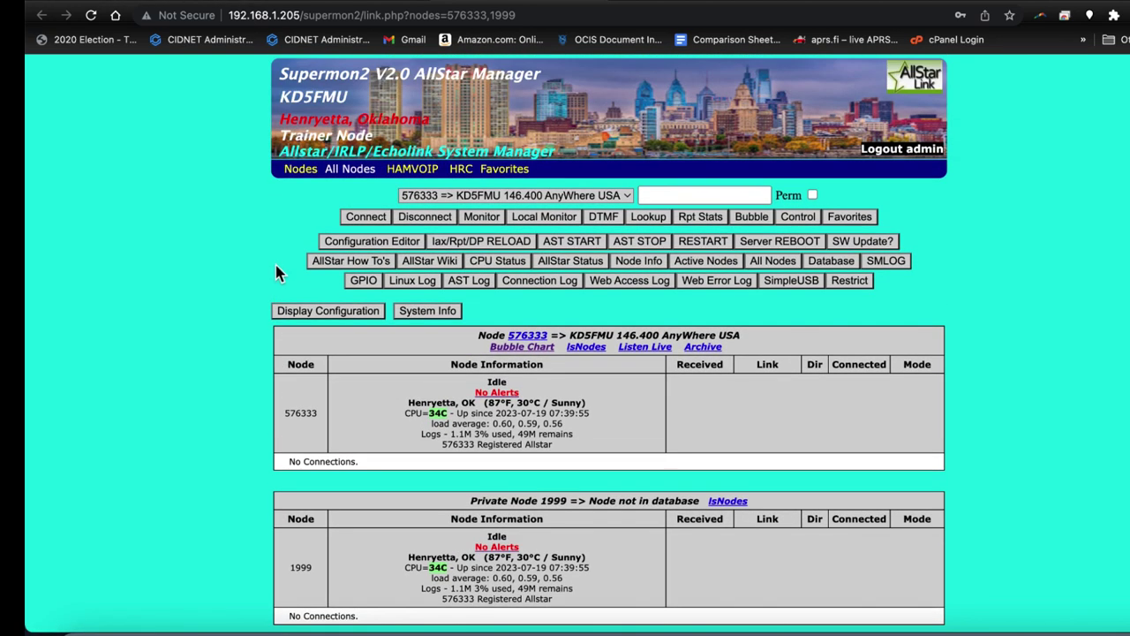